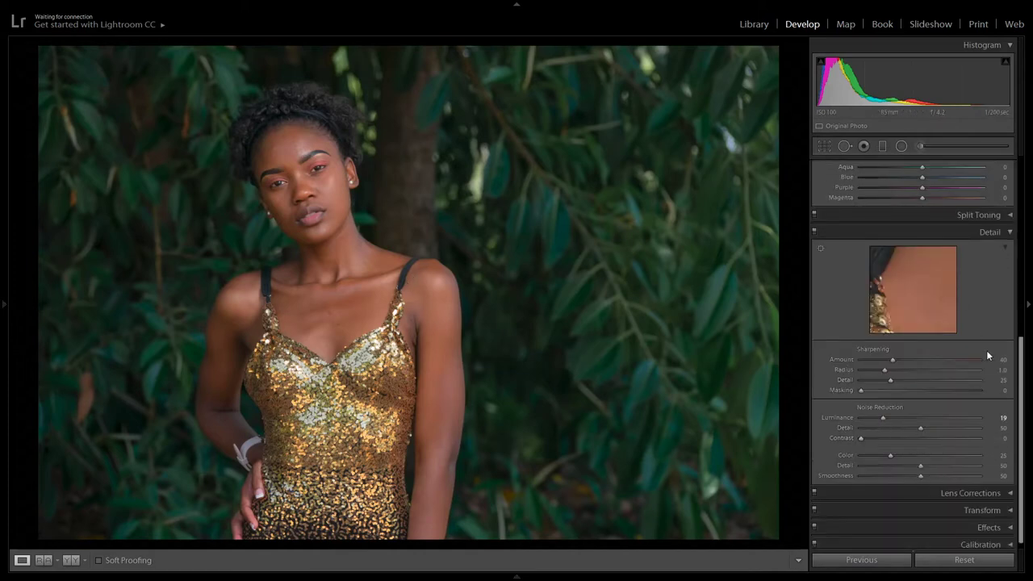
Collapse the Basic, HSL/Color and Detail panels in the right-hand panel.
drag(1021, 363, 1016, 179)
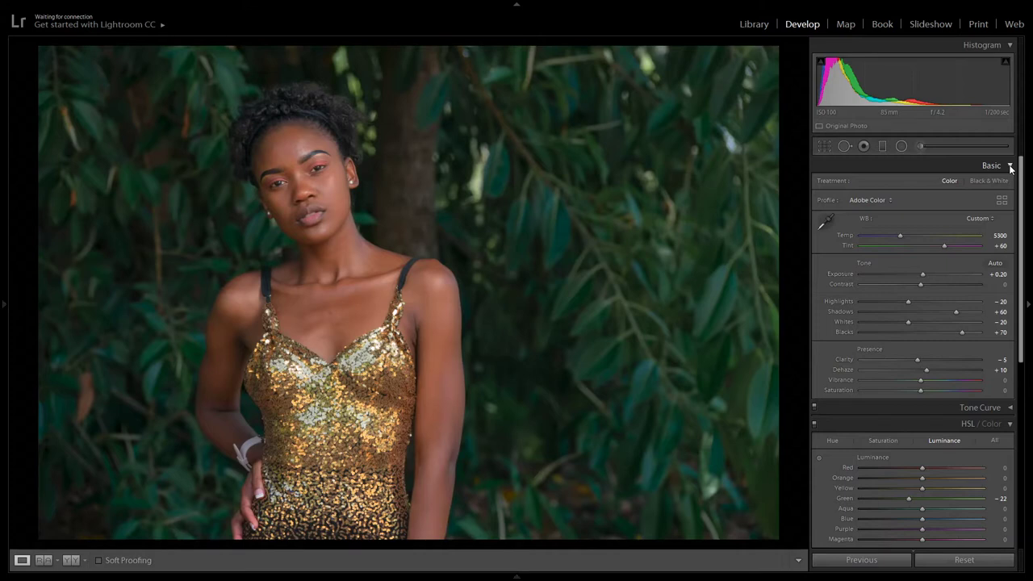
click(1011, 167)
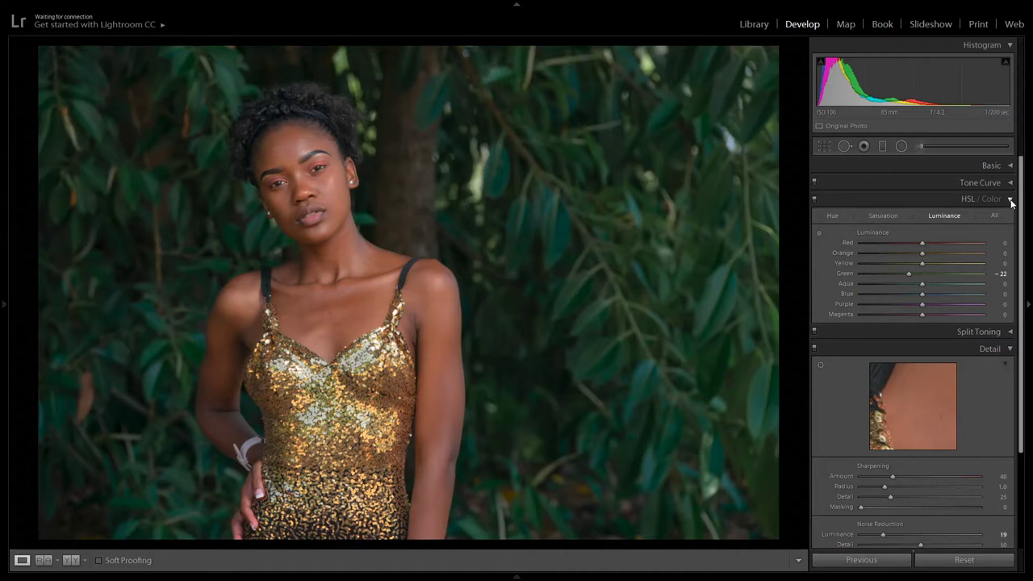
click(1010, 200)
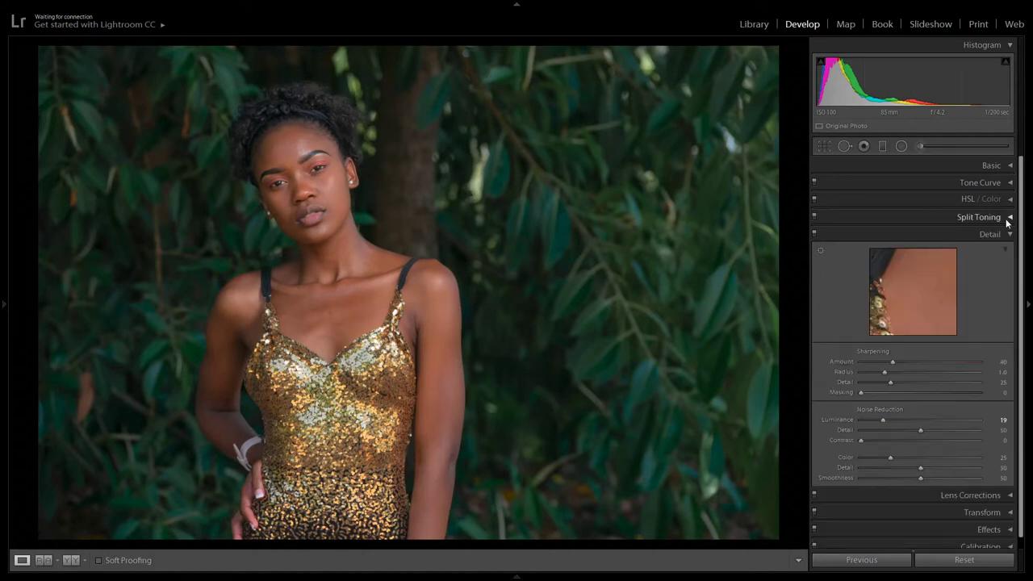
click(1011, 234)
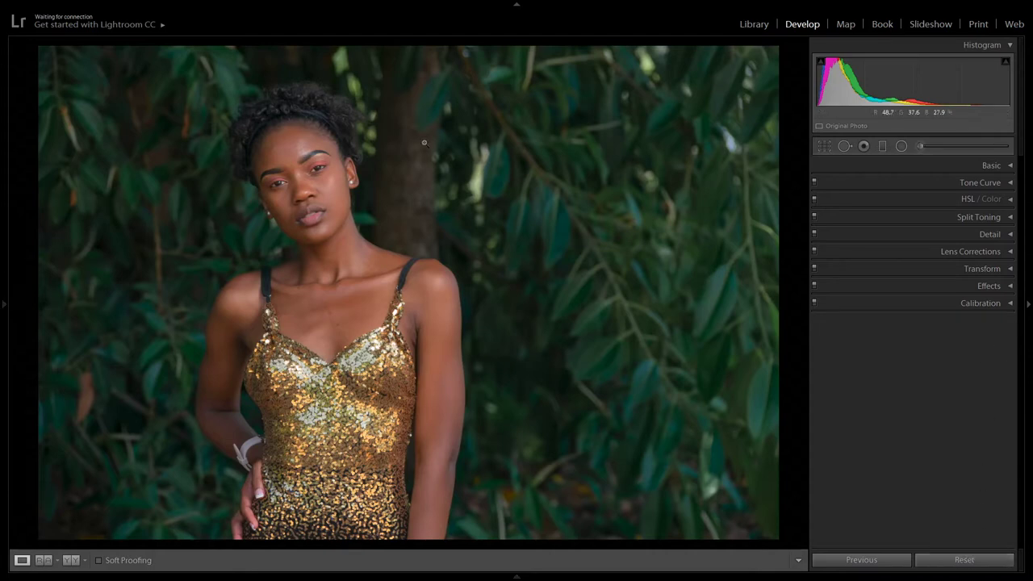
Reset the portrait's edits, undoing twice to compare before leaving it reset.
click(960, 560)
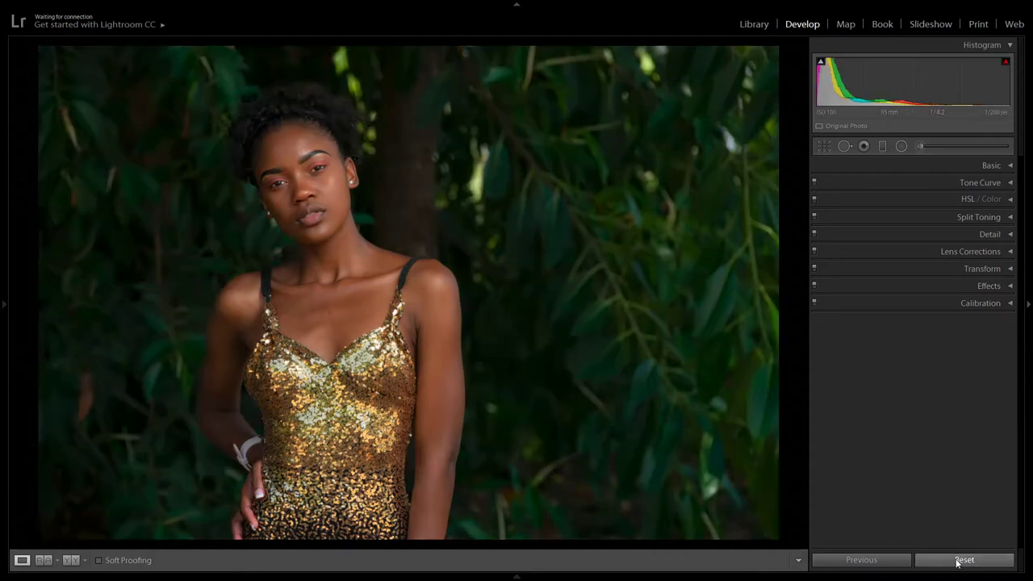
key(ctrl+z)
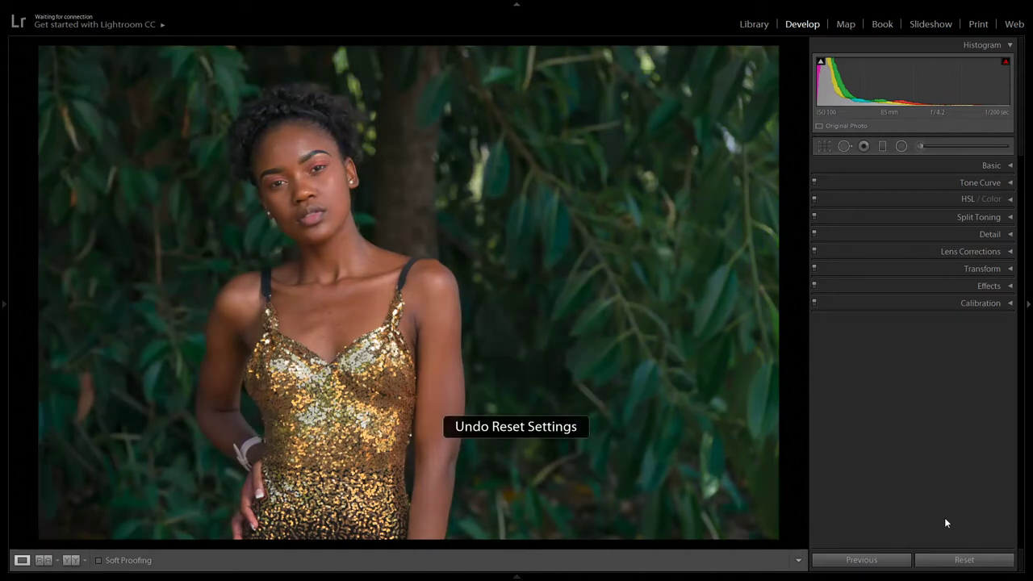
click(966, 565)
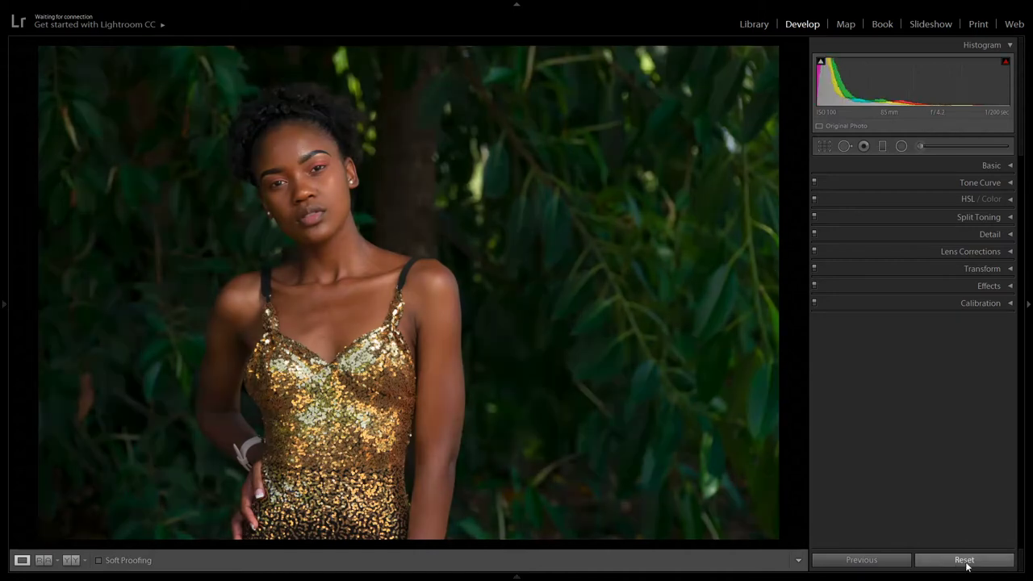
key(ctrl+z)
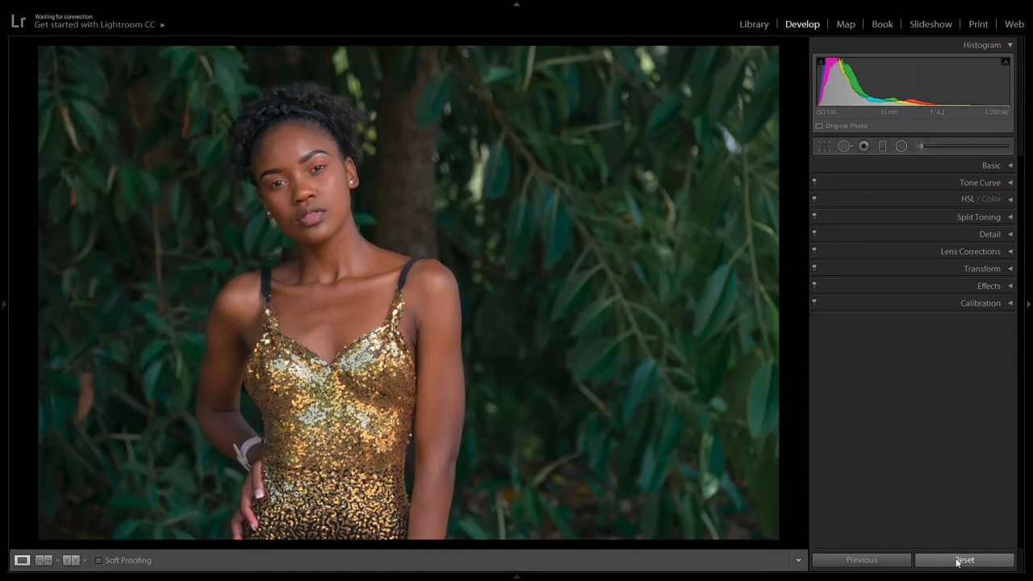
click(957, 562)
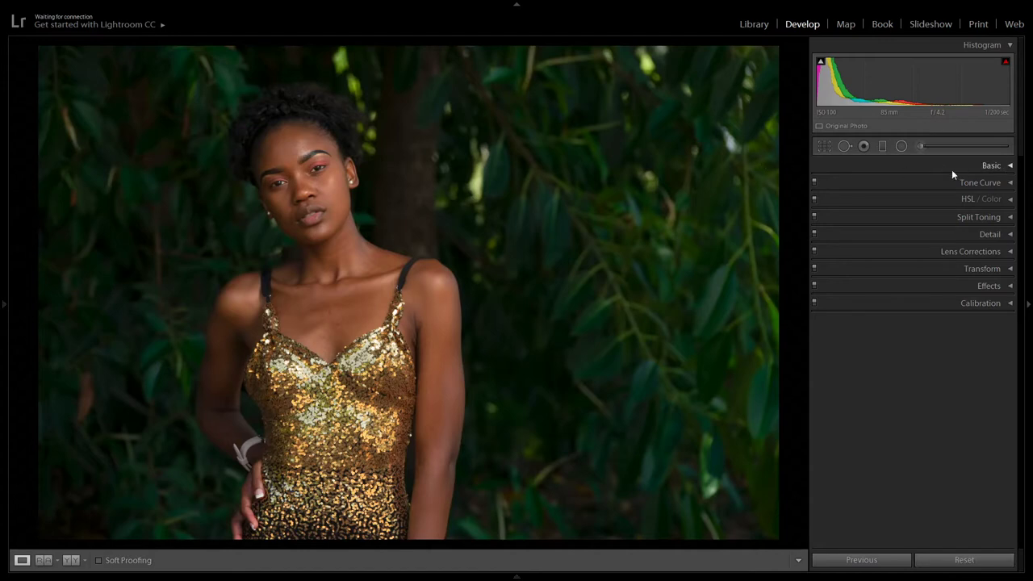
Set the white balance Temp to 5300 in the Basic panel.
click(1009, 165)
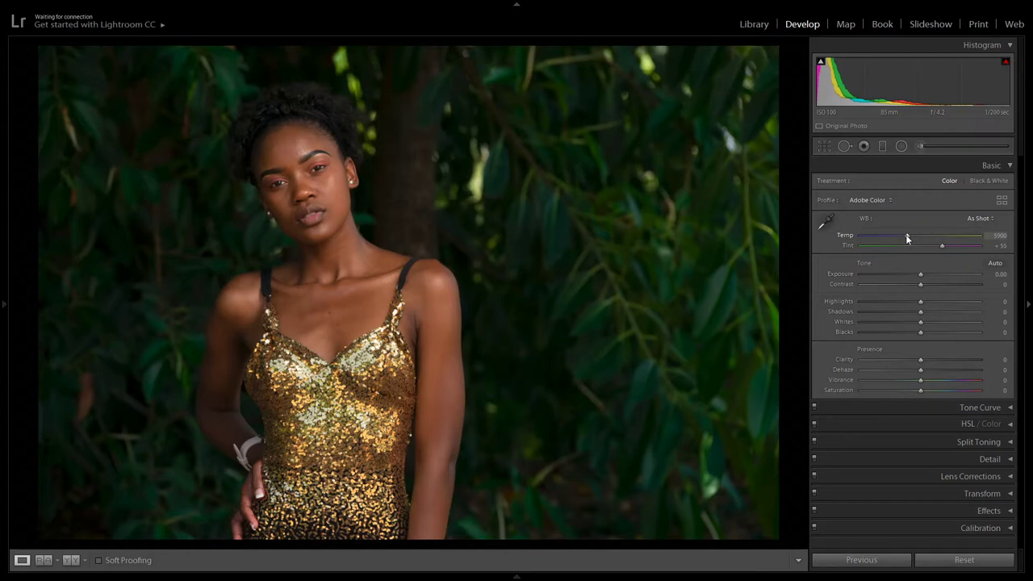
drag(907, 238, 899, 239)
click(998, 236)
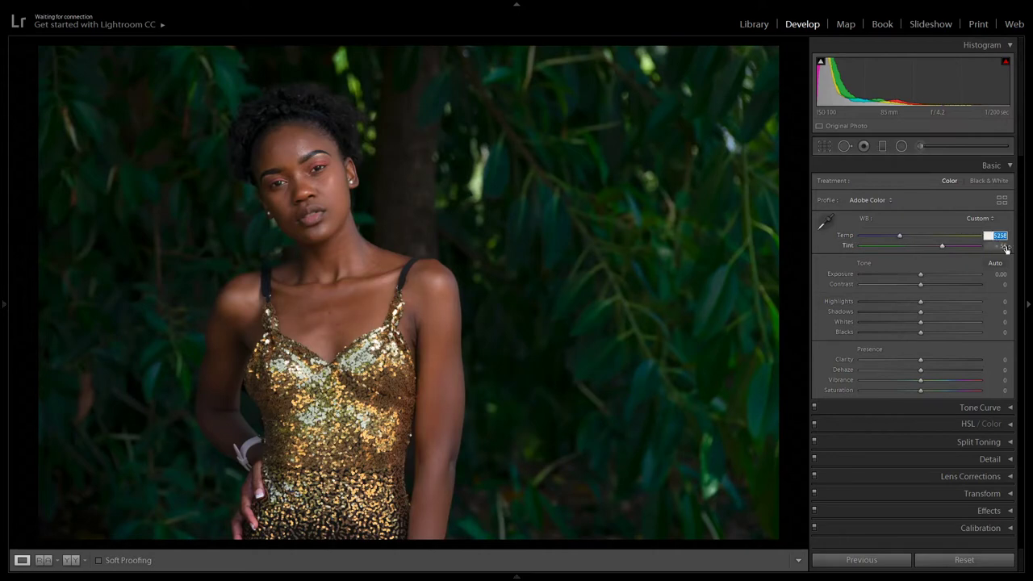
text(5300)
key(Return)
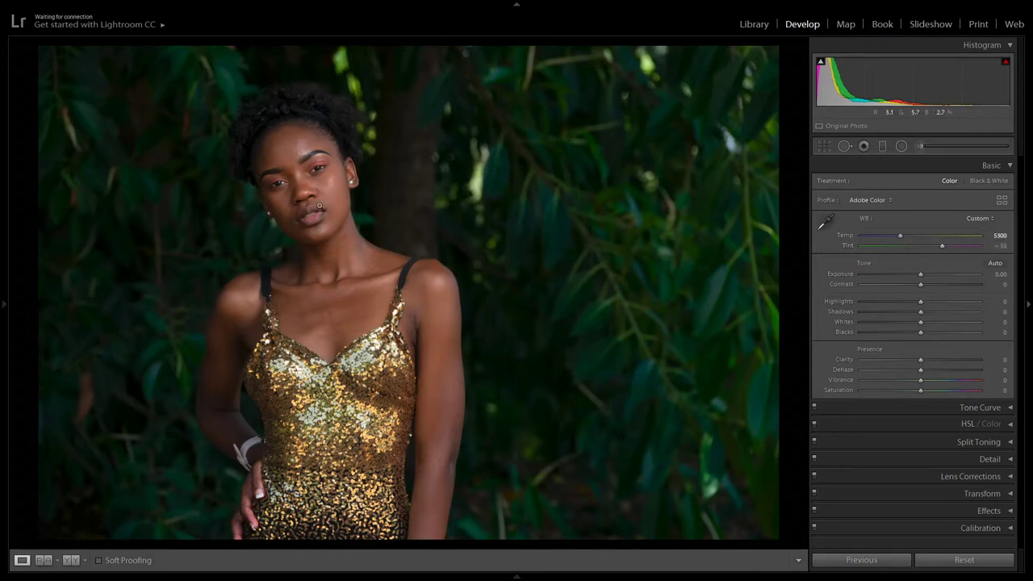
click(323, 206)
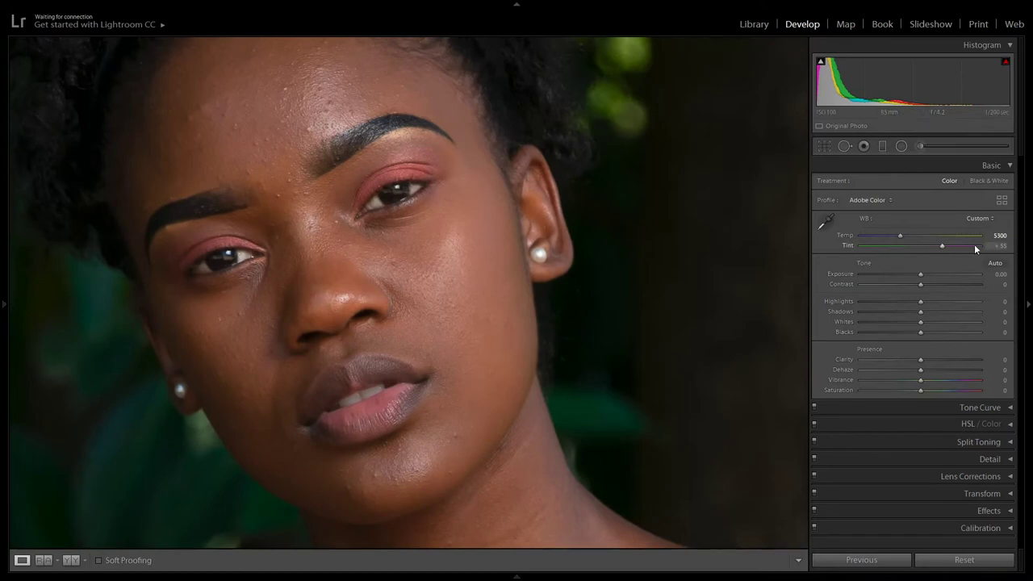
Raise the Tint value to +60 and view the whole photo again.
click(995, 246)
text(60)
key(Return)
click(492, 236)
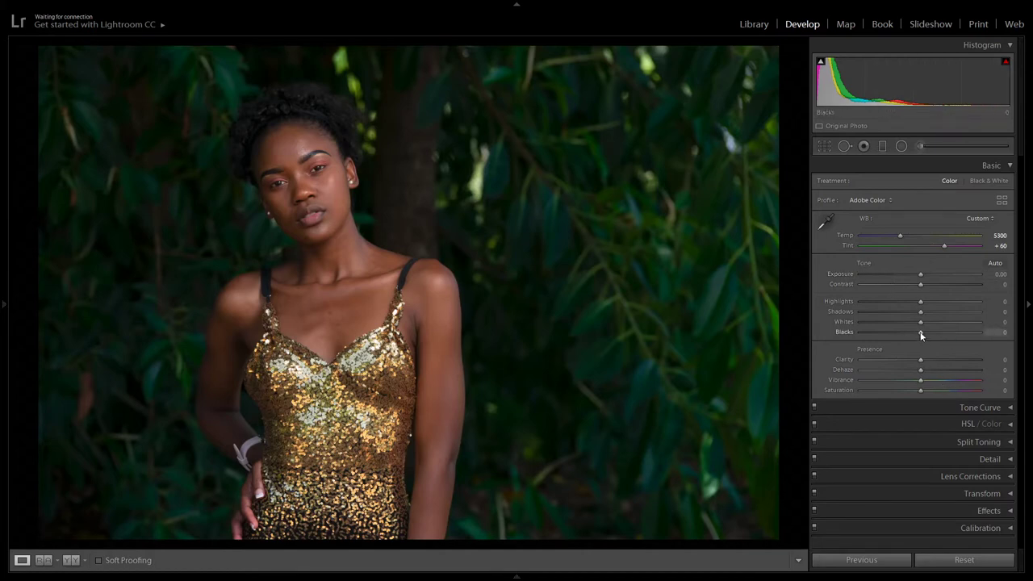
Set Blacks to +70 and Shadows to +60, trying +50 first.
click(1001, 332)
text(70)
key(Return)
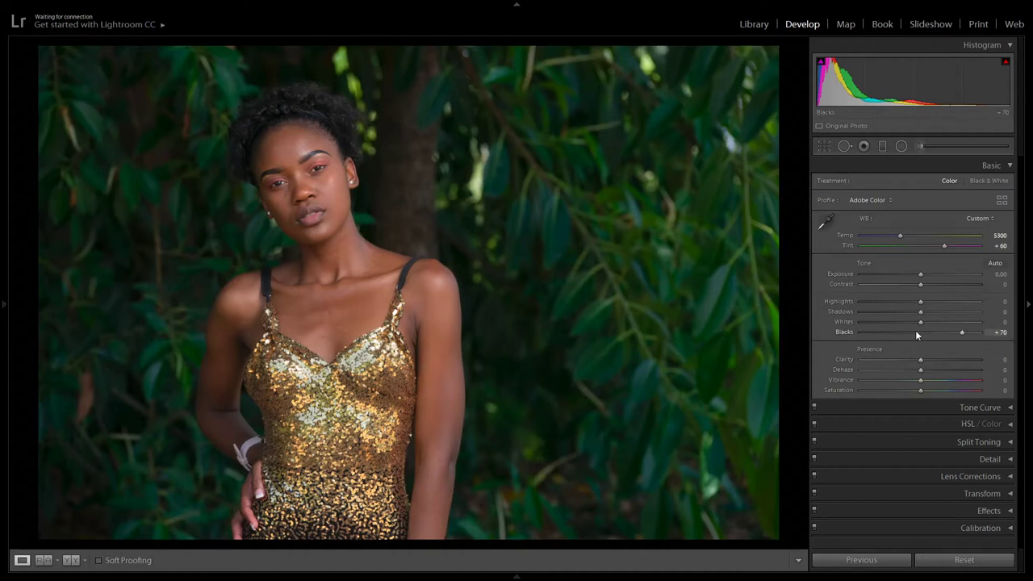
click(997, 311)
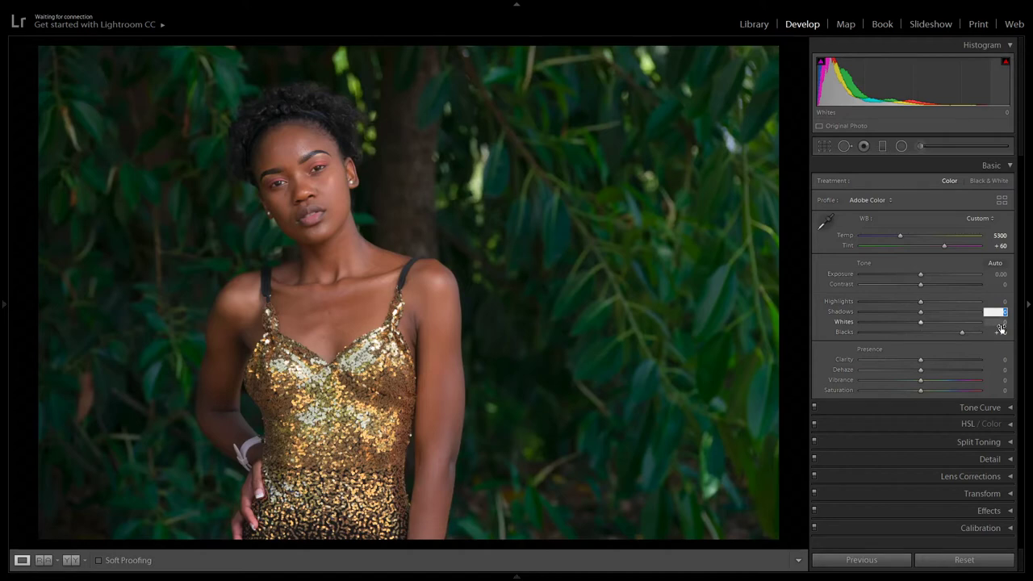
text(50)
key(Return)
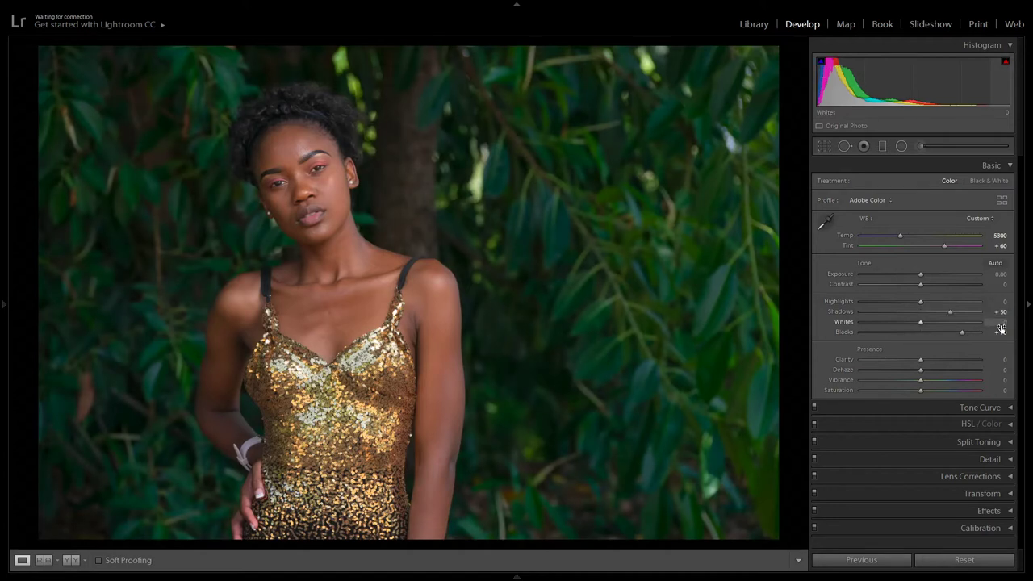
click(998, 312)
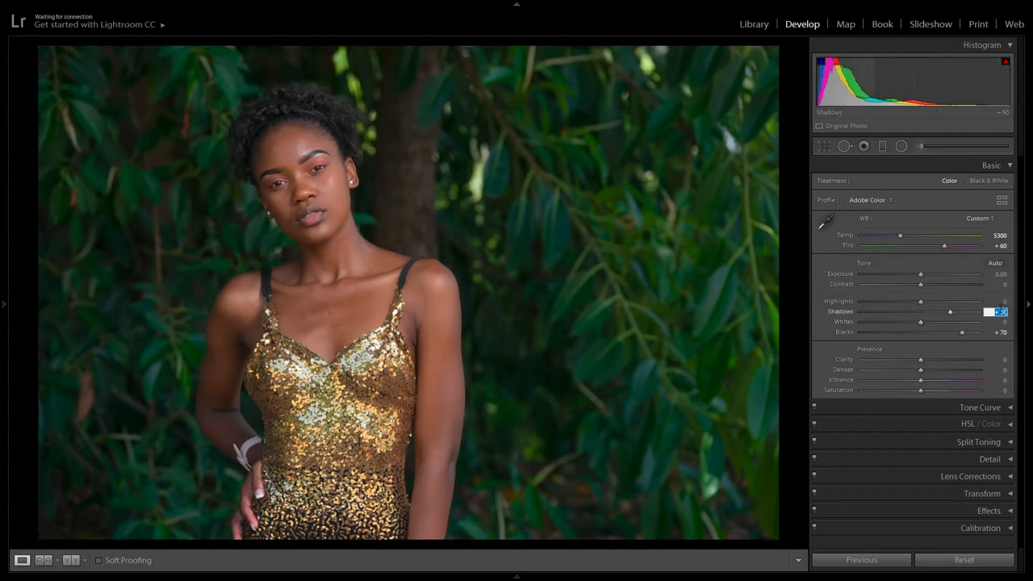
text(60)
key(Return)
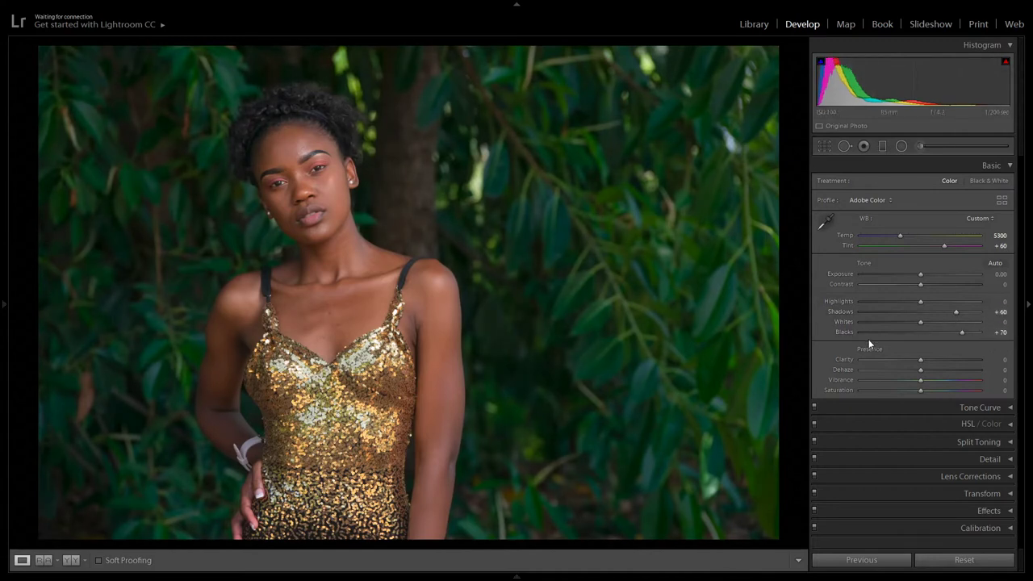
Adjust the Shadows slider and keep it at +61.
mouse_move(953, 311)
mouse_down()
mouse_move(902, 305)
mouse_move(965, 307)
mouse_move(922, 307)
mouse_move(957, 315)
mouse_up()
click(999, 312)
key(Return)
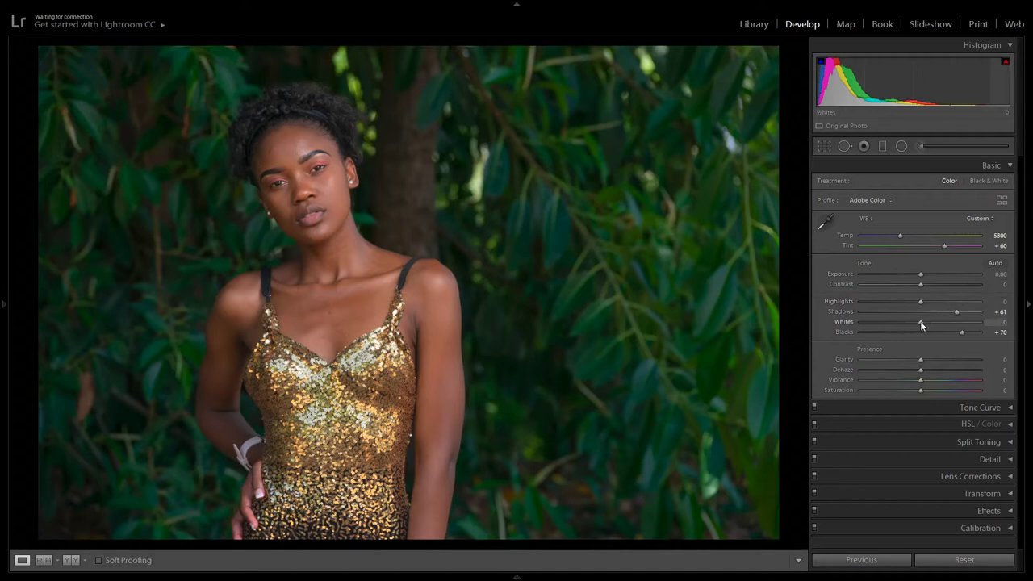
Lower Whites to -15, then further to -25.
click(999, 321)
key(BackSpace)
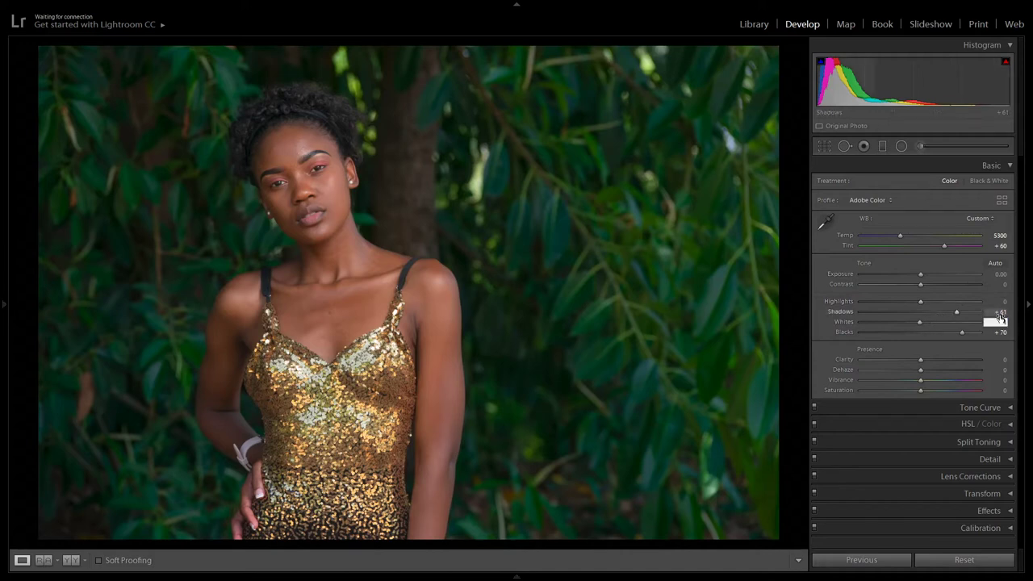
text(-15)
key(Return)
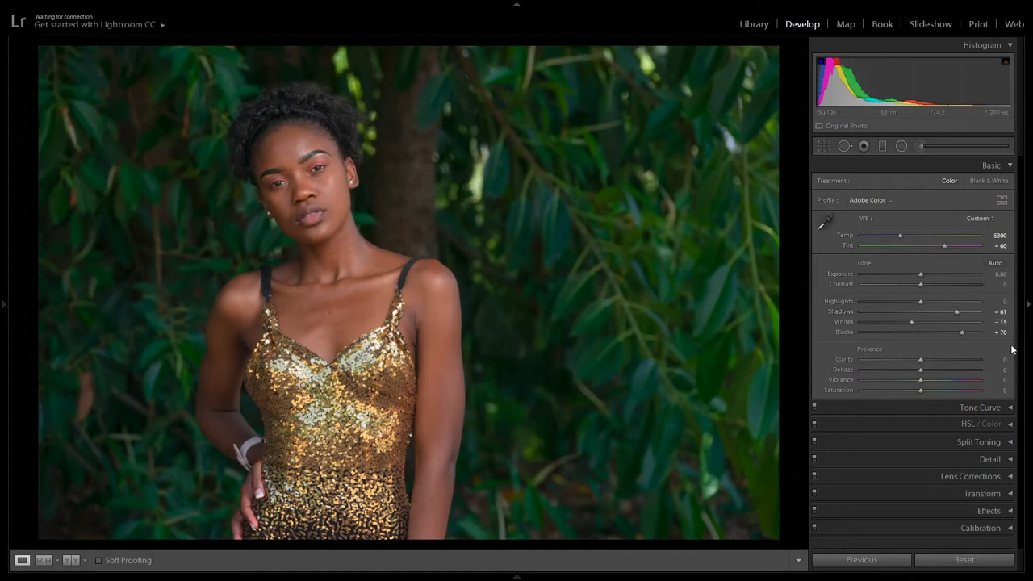
click(1000, 322)
key(BackSpace)
text(-25)
key(Return)
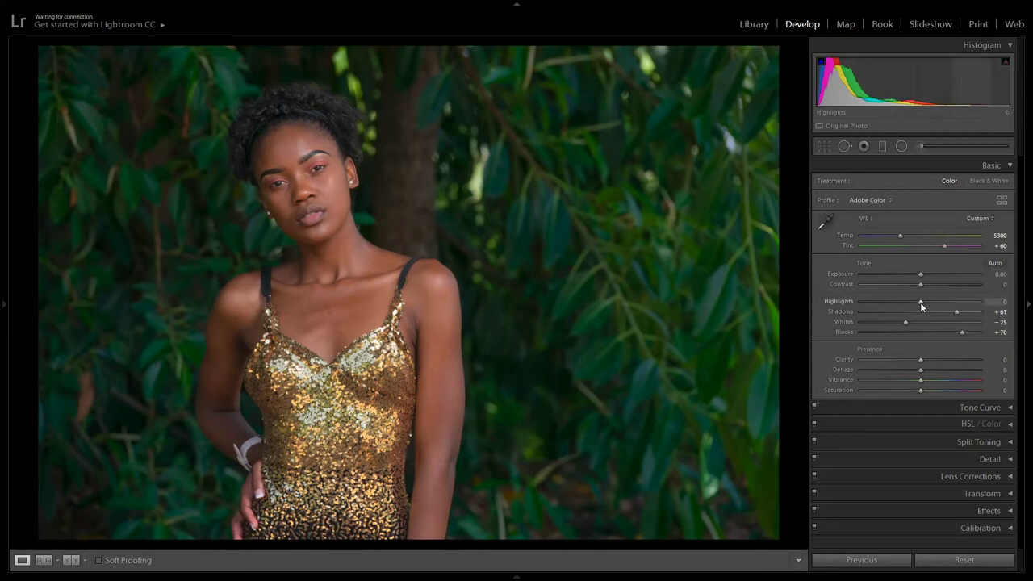
Set Highlights to -15.
click(999, 301)
text(-15)
key(Return)
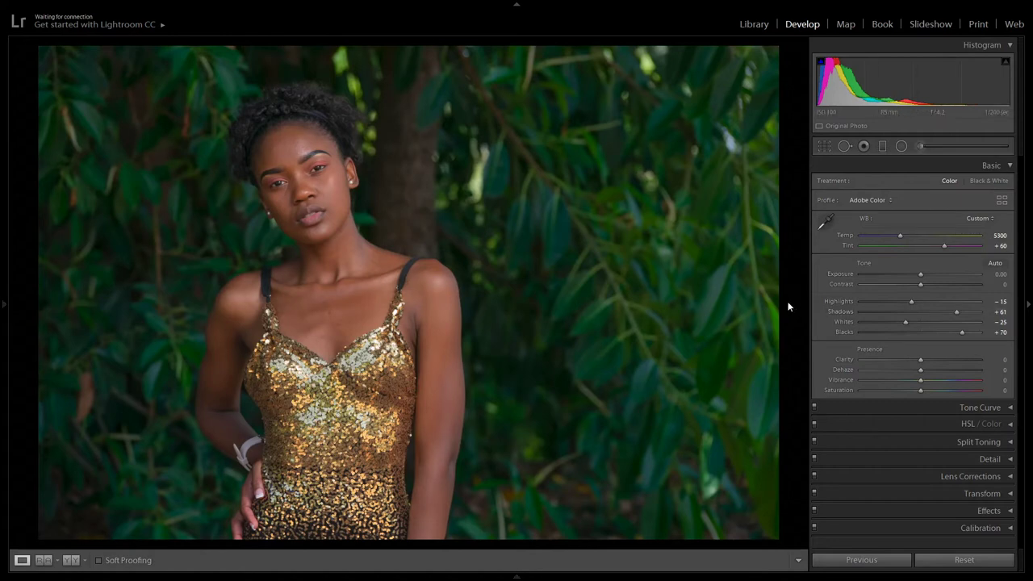
Pull Whites down further while checking the face's skin highlights up close.
click(297, 136)
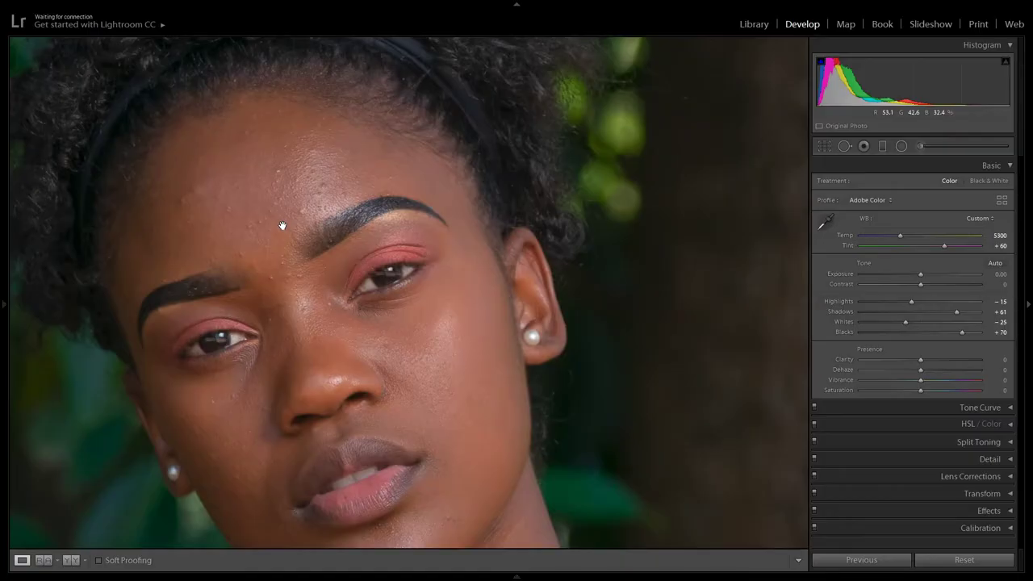
click(342, 180)
click(342, 181)
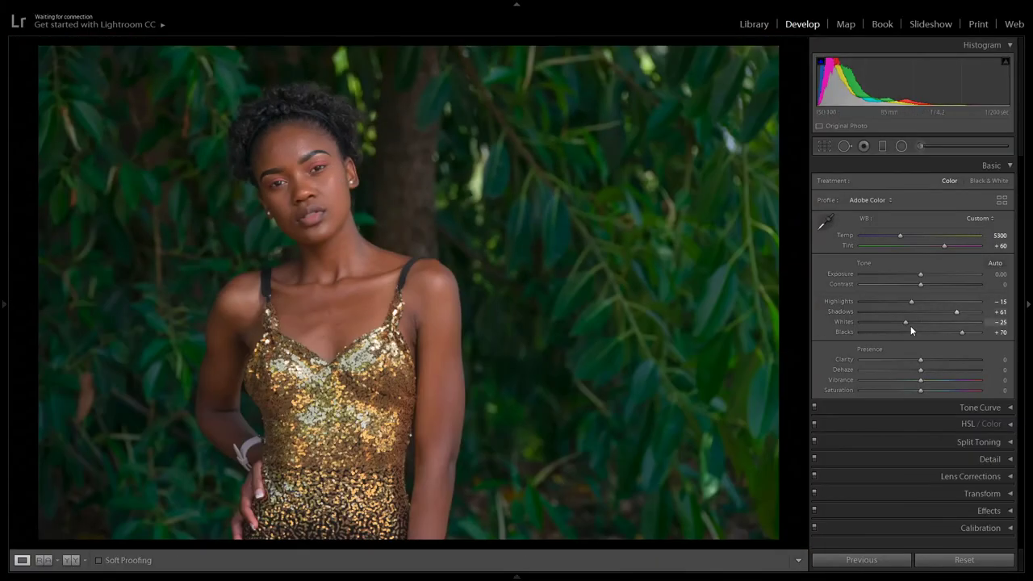
mouse_move(904, 323)
mouse_down()
mouse_move(852, 322)
mouse_move(906, 324)
mouse_up()
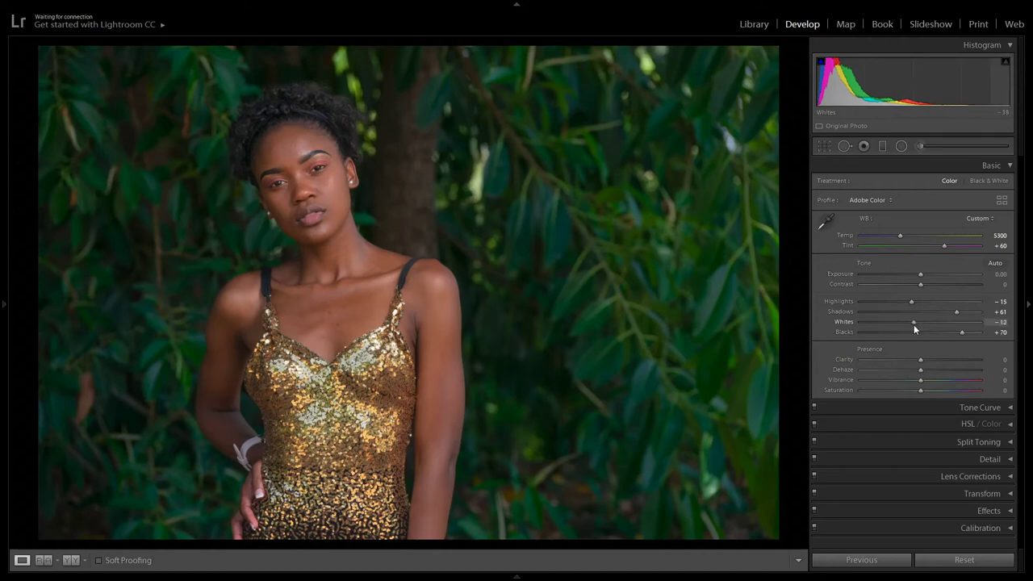
click(307, 144)
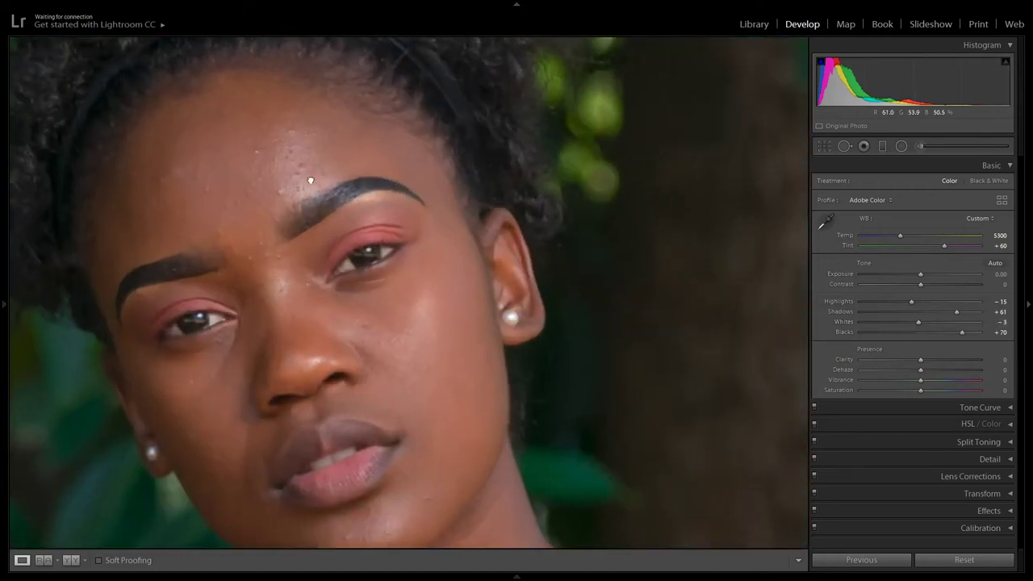
mouse_move(894, 319)
mouse_down()
mouse_move(861, 318)
mouse_move(912, 320)
mouse_move(897, 319)
mouse_up()
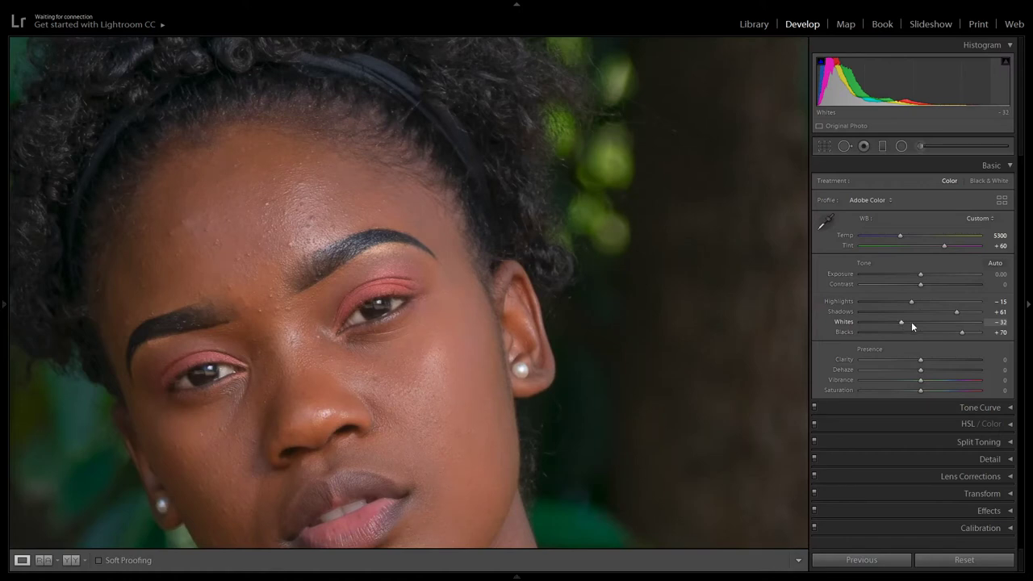
click(1001, 322)
key(BackSpace)
Set Whites to -30 and return to the full photo.
text(-30)
key(Return)
click(538, 309)
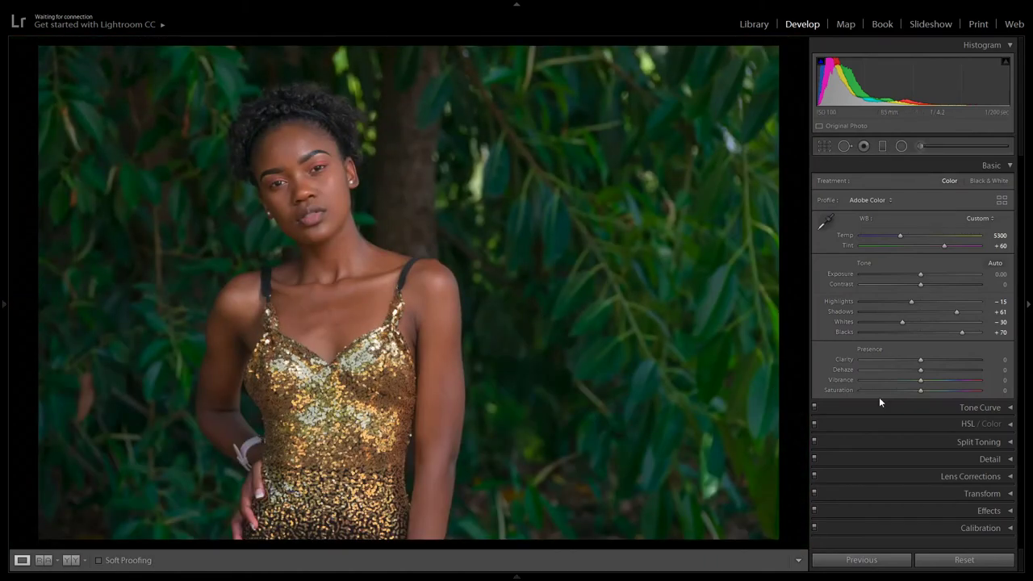
Zoom on the face and set Clarity to -5, after trying -10.
key(z)
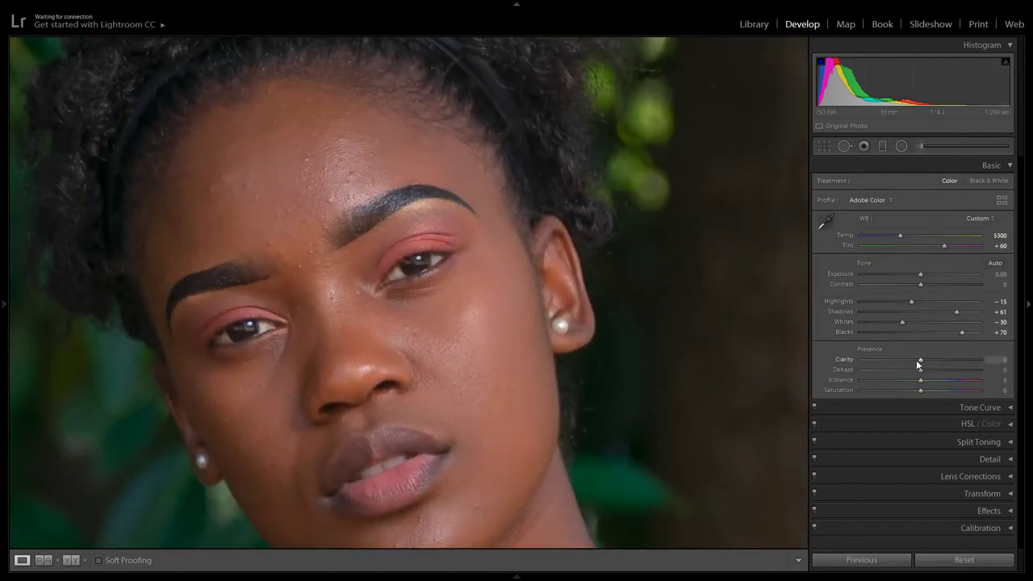
drag(920, 361, 937, 361)
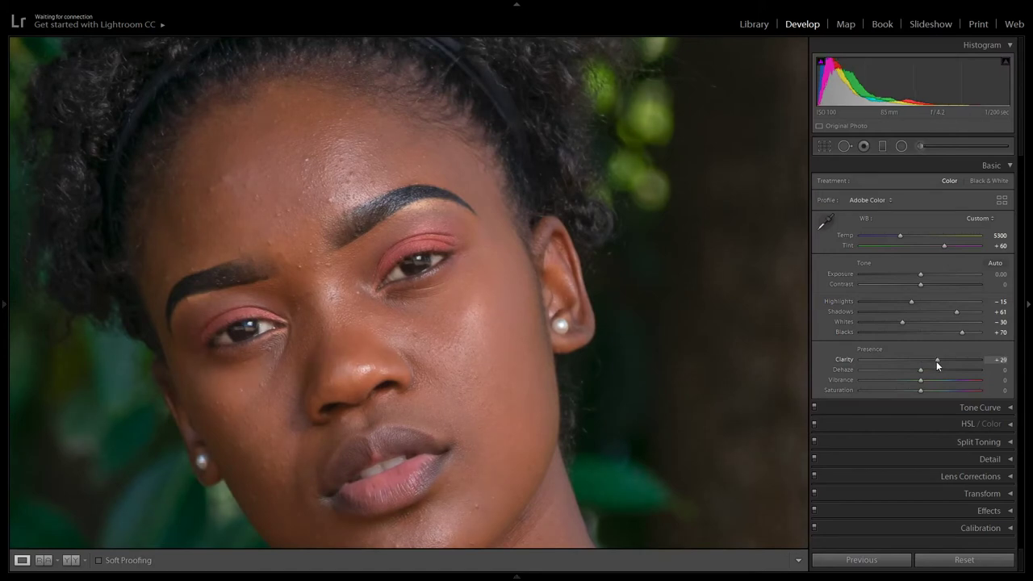
drag(936, 361, 889, 361)
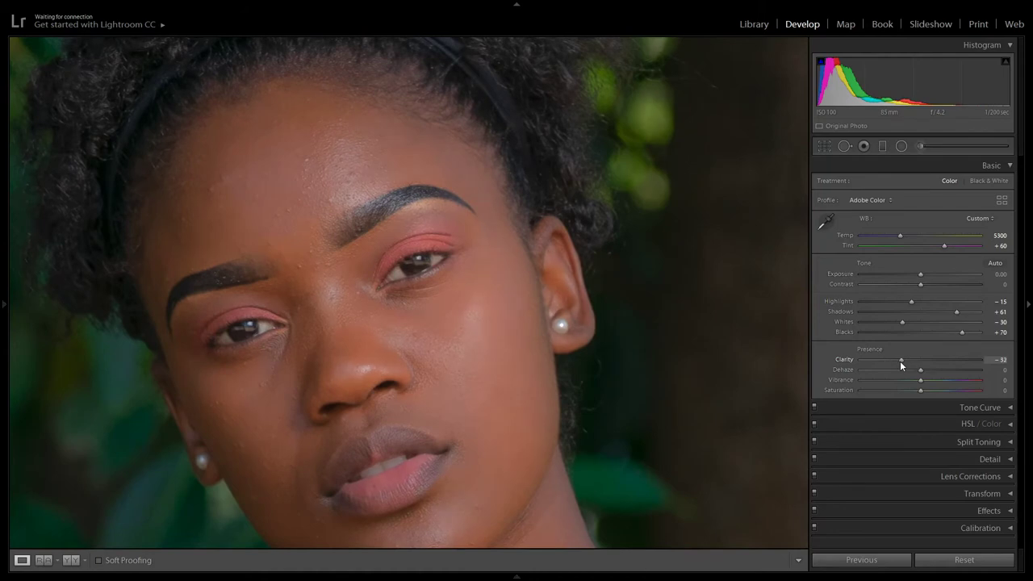
click(999, 360)
text(-10)
key(Return)
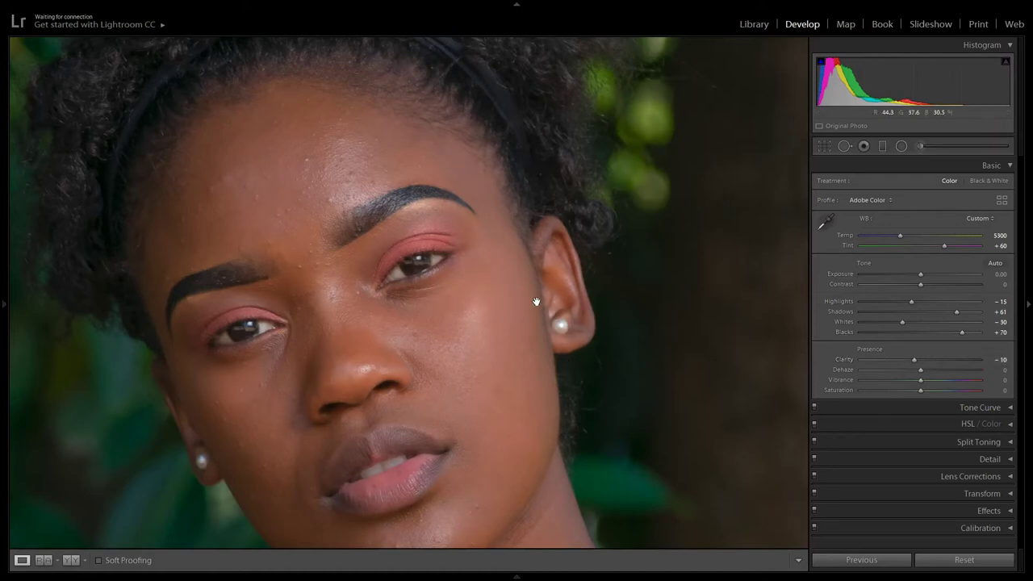
click(999, 301)
click(999, 360)
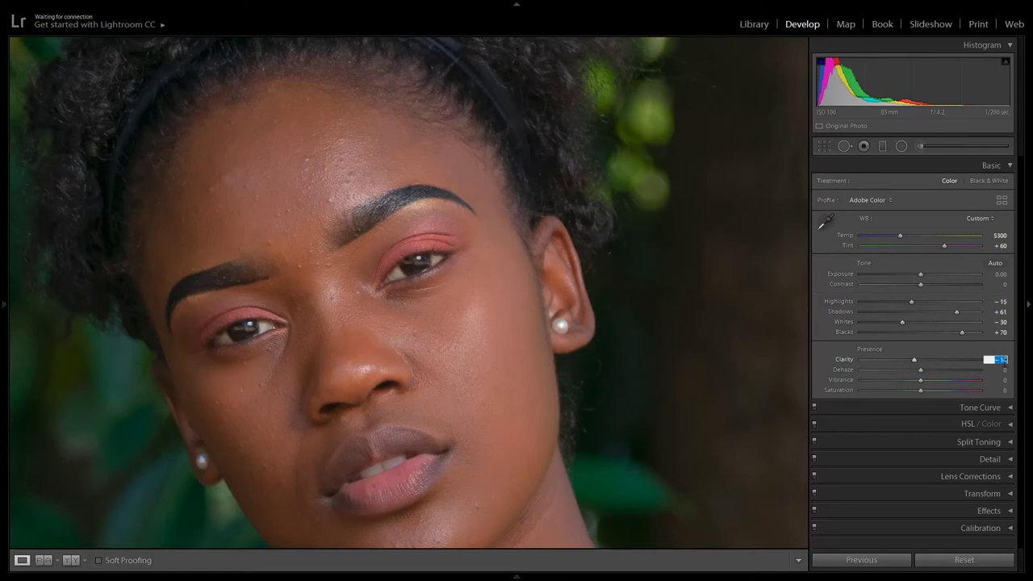
text(-5)
key(Return)
Set Dehaze to +15 with the whole photo in view.
click(288, 174)
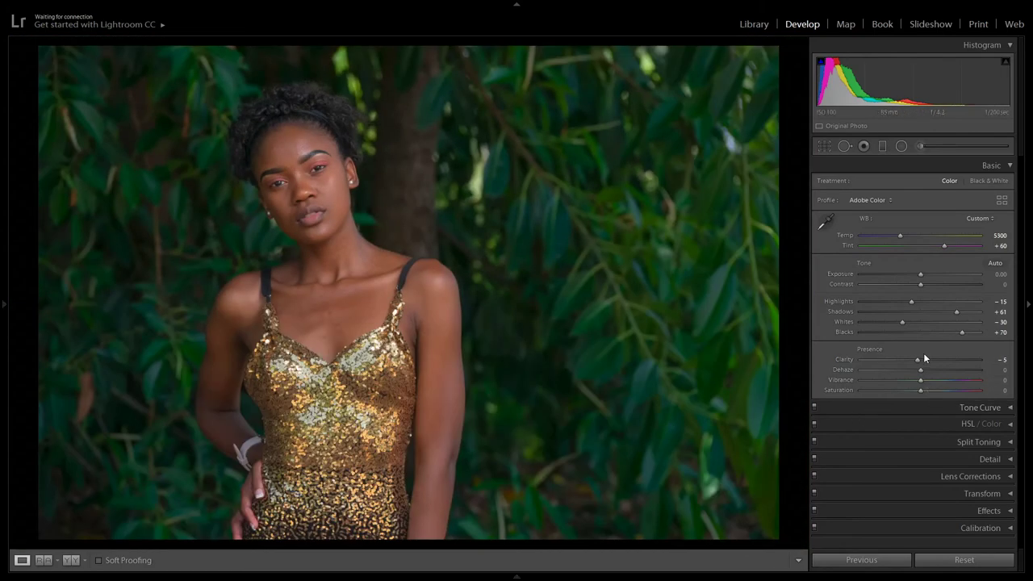
click(1005, 370)
text(15)
key(Return)
In HSL Saturation, lower Green to -50, passing through -30 first.
click(1009, 425)
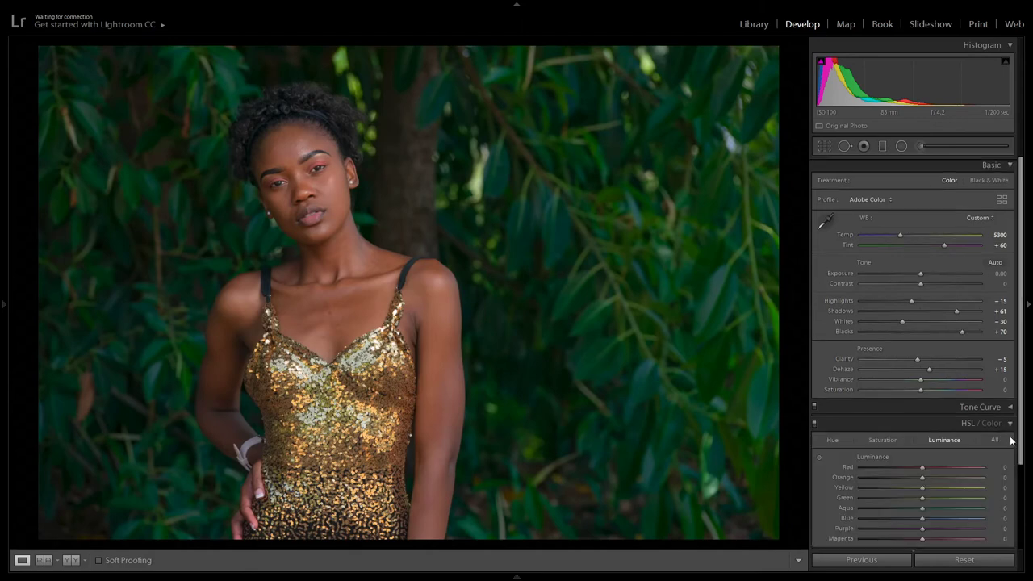
drag(1020, 377, 1023, 453)
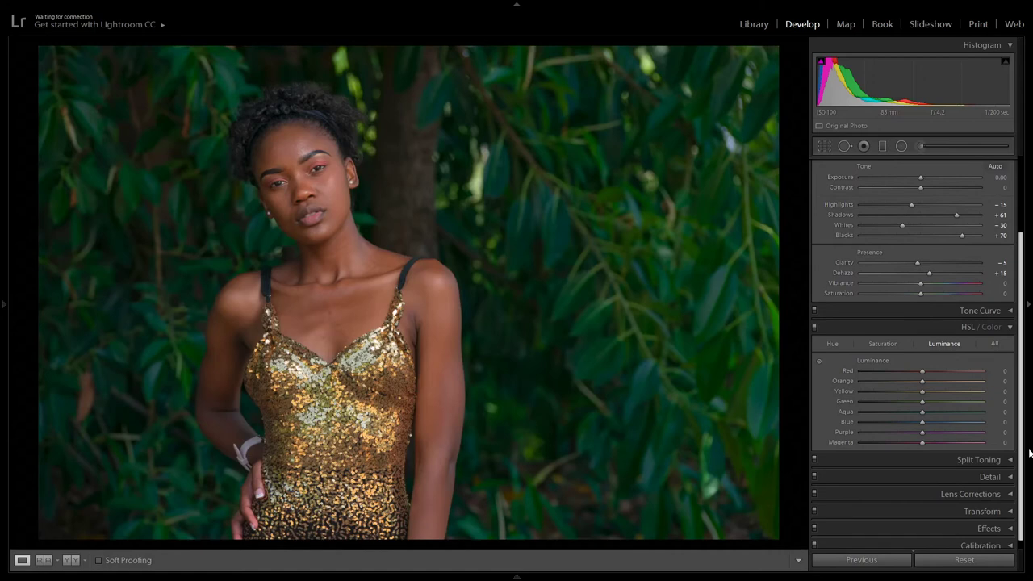
click(881, 344)
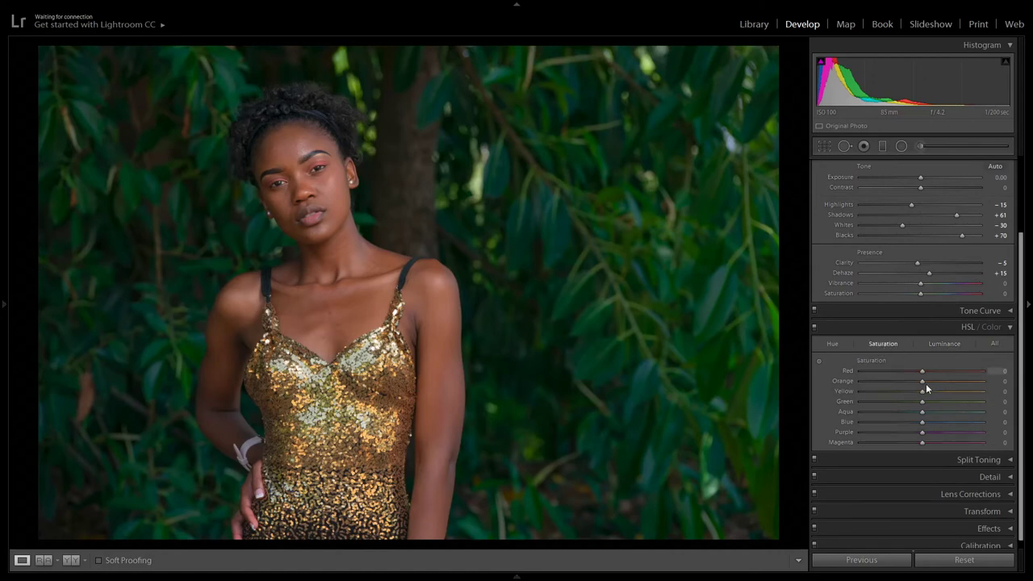
click(1001, 401)
text(-30)
key(Return)
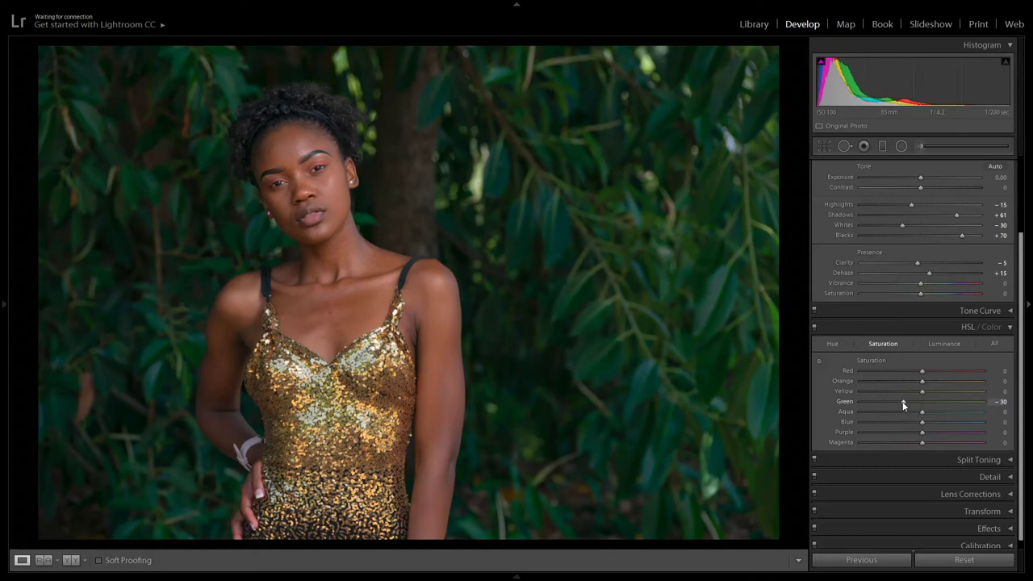
drag(893, 402, 879, 401)
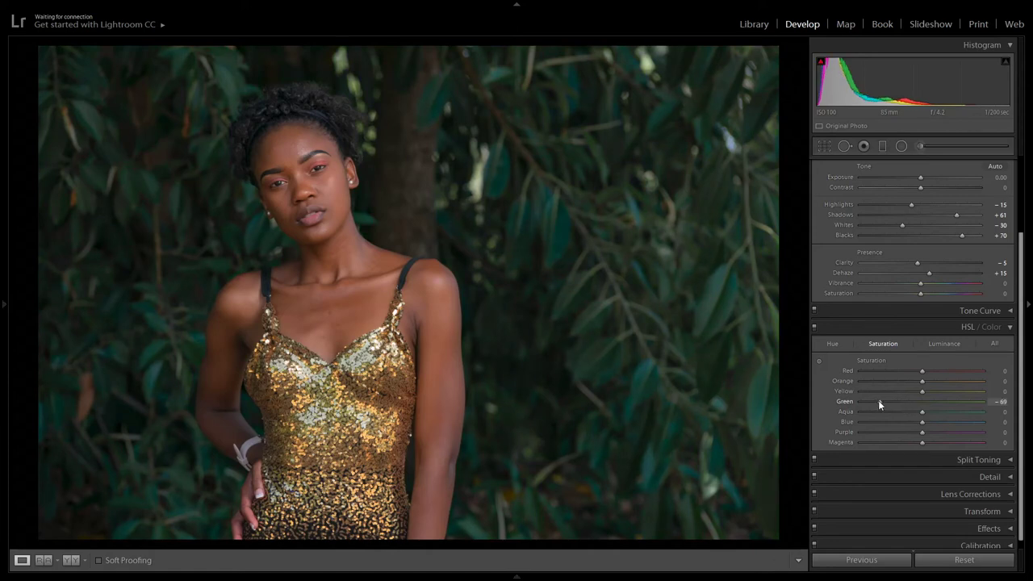
click(999, 401)
text(-50)
key(Return)
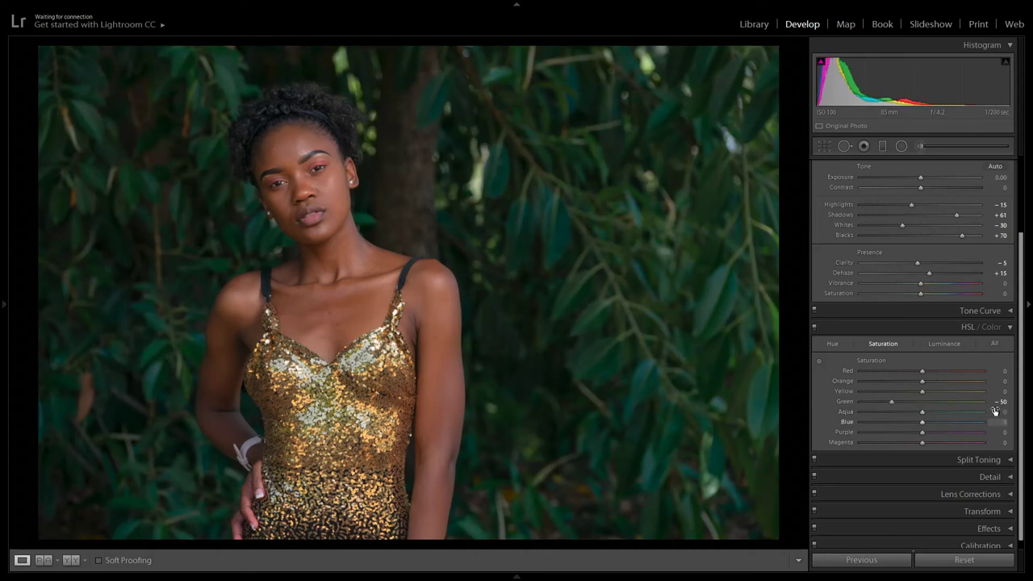
Darken the background foliage by setting the HSL Green luminance to -19.
click(953, 343)
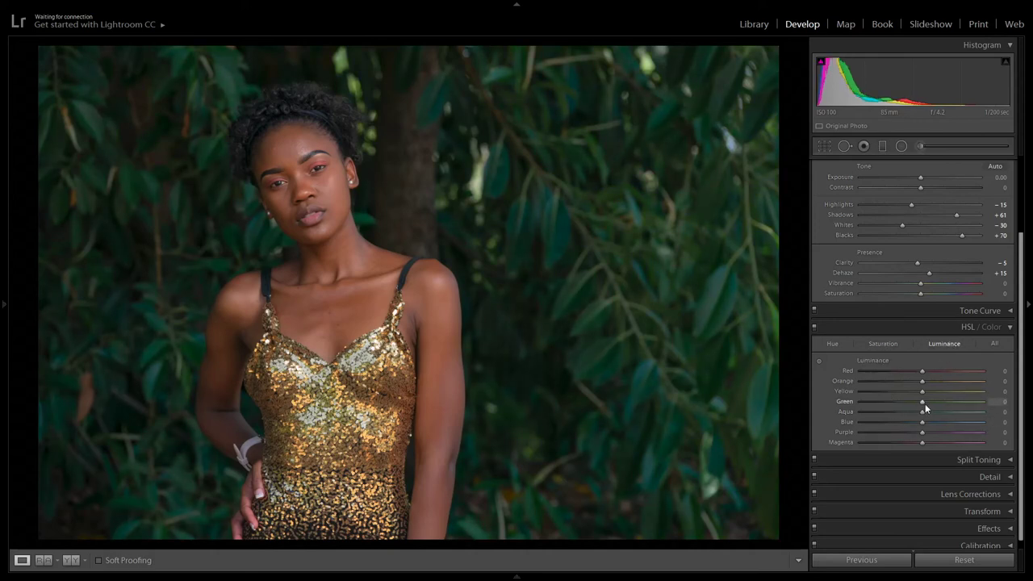
drag(922, 402, 910, 400)
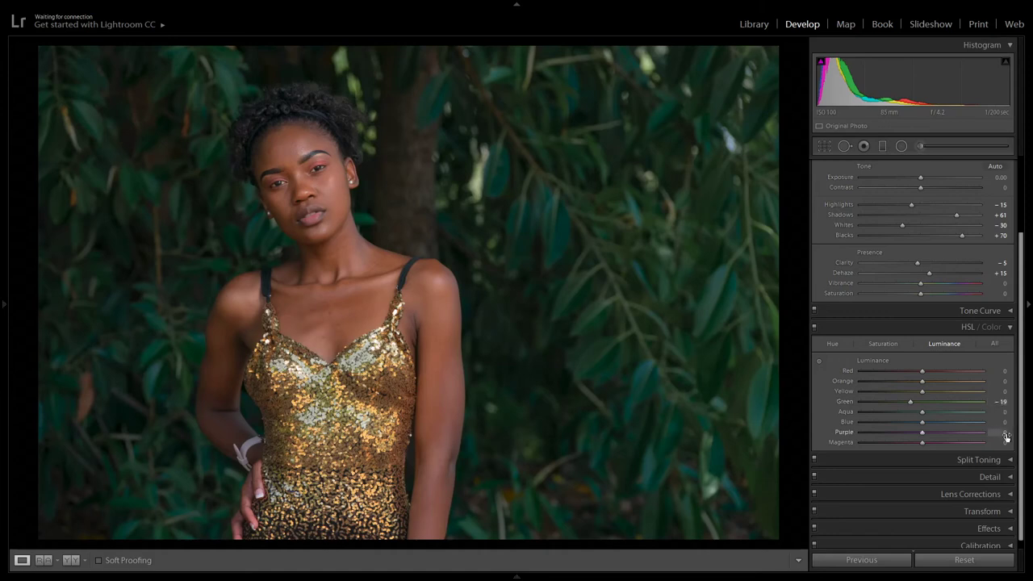
click(832, 344)
Settle the HSL Green hue at -11 so the foliage looks naturally green.
drag(924, 402, 865, 401)
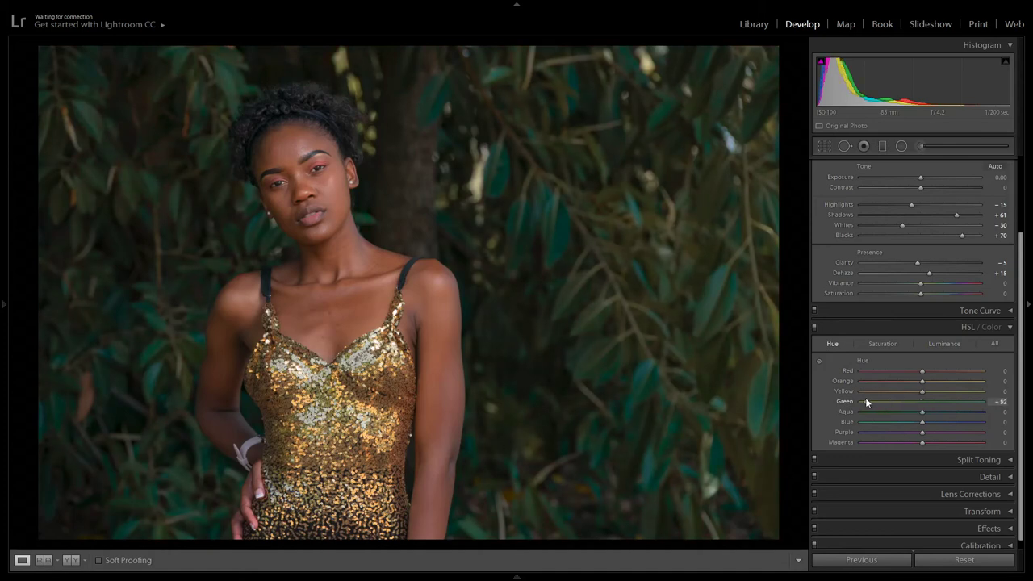
drag(865, 397, 958, 407)
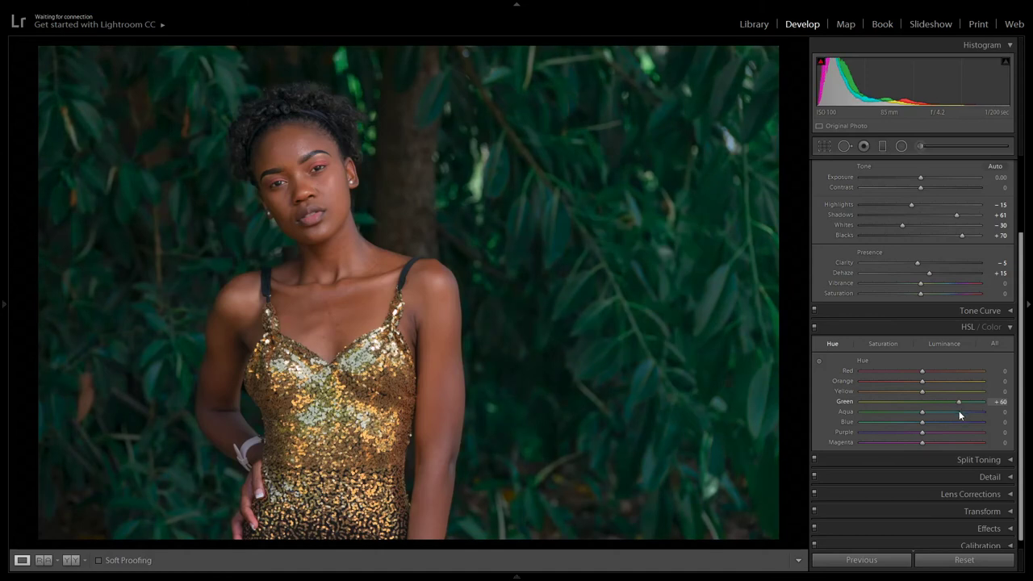
drag(958, 410, 910, 401)
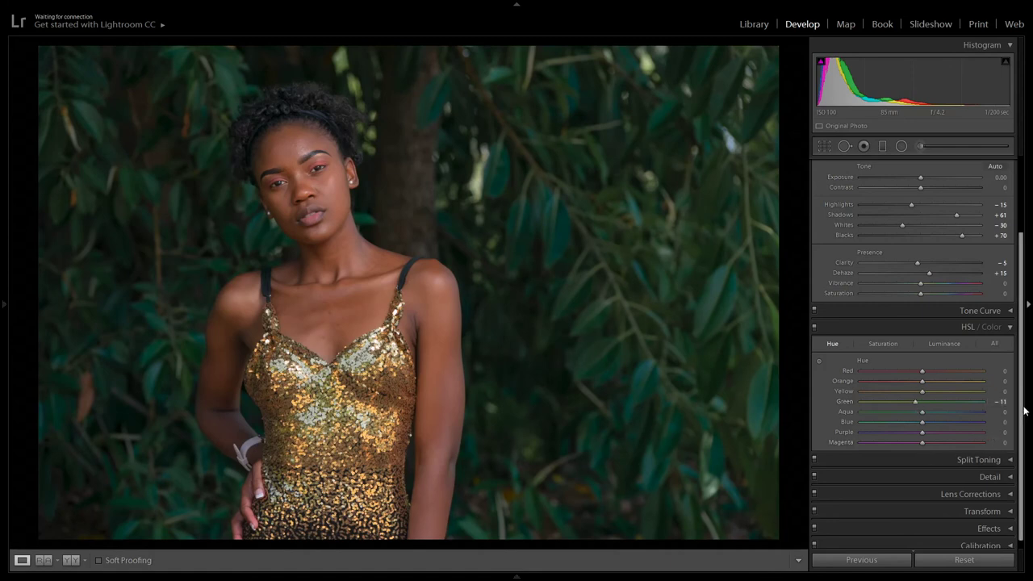
Set Detail panel Luminance noise reduction to 25, judging the face at 1:1.
click(1007, 477)
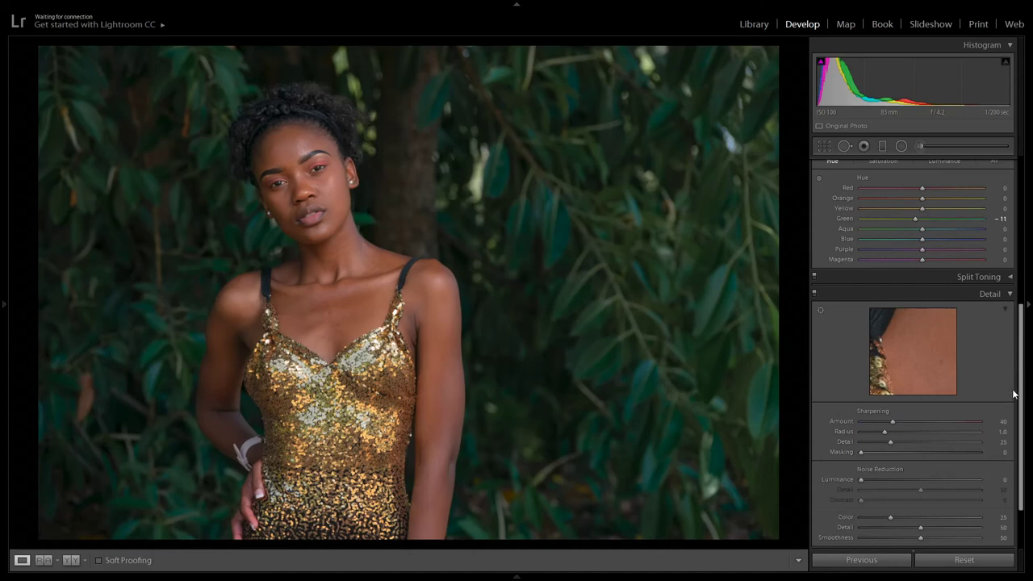
drag(1020, 381, 1024, 429)
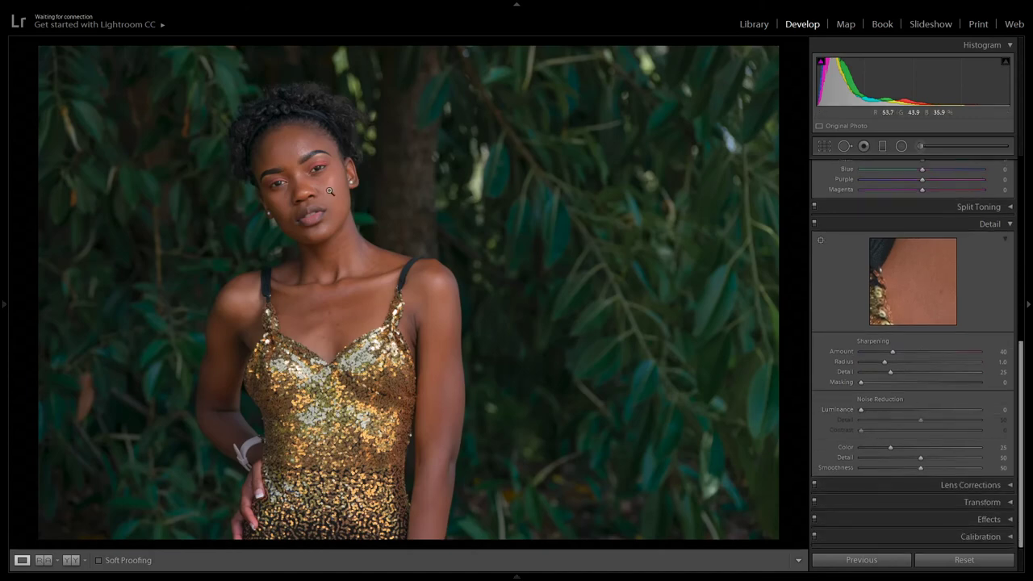
click(306, 133)
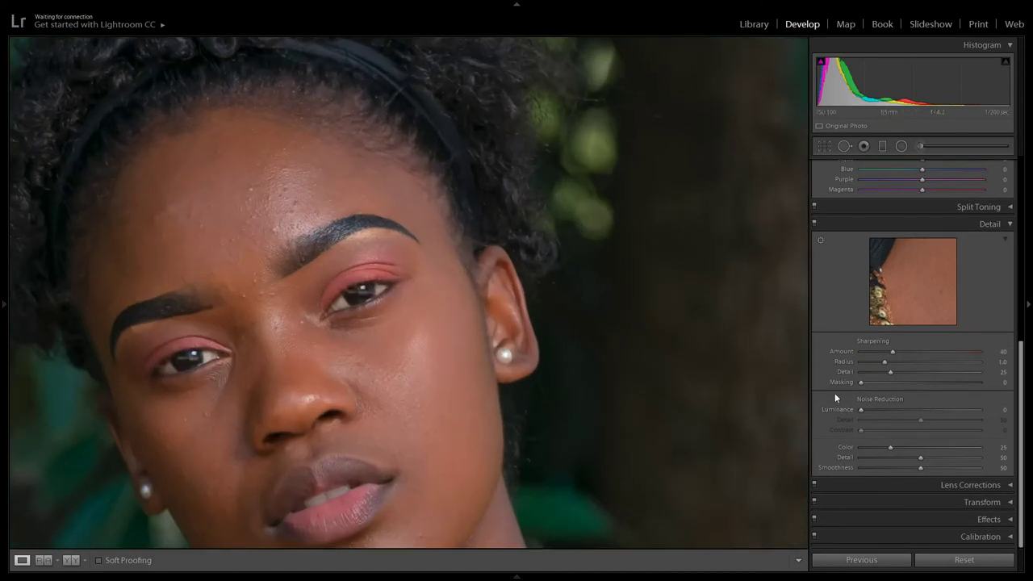
drag(862, 410, 888, 410)
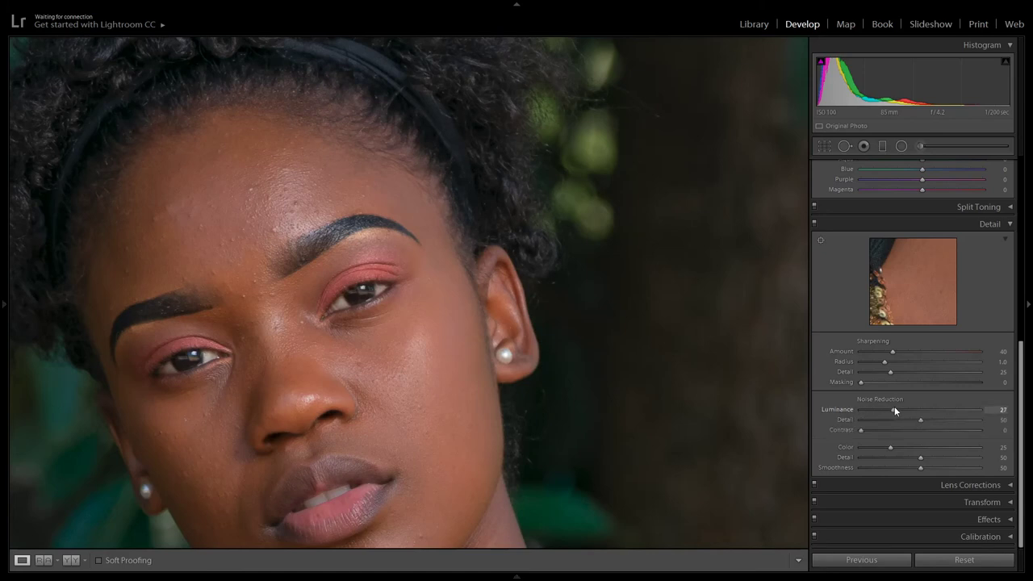
drag(894, 410, 892, 409)
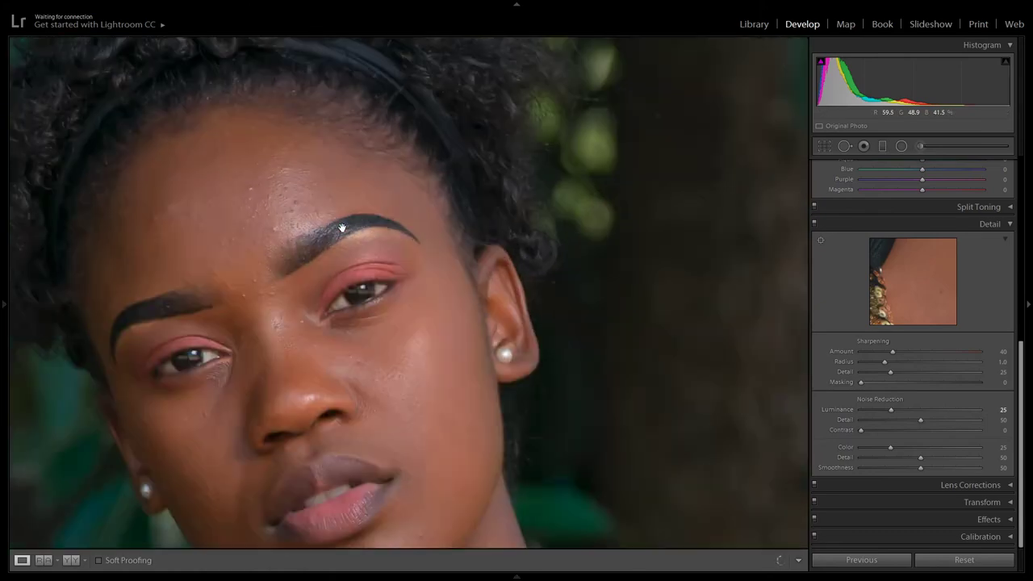
click(345, 227)
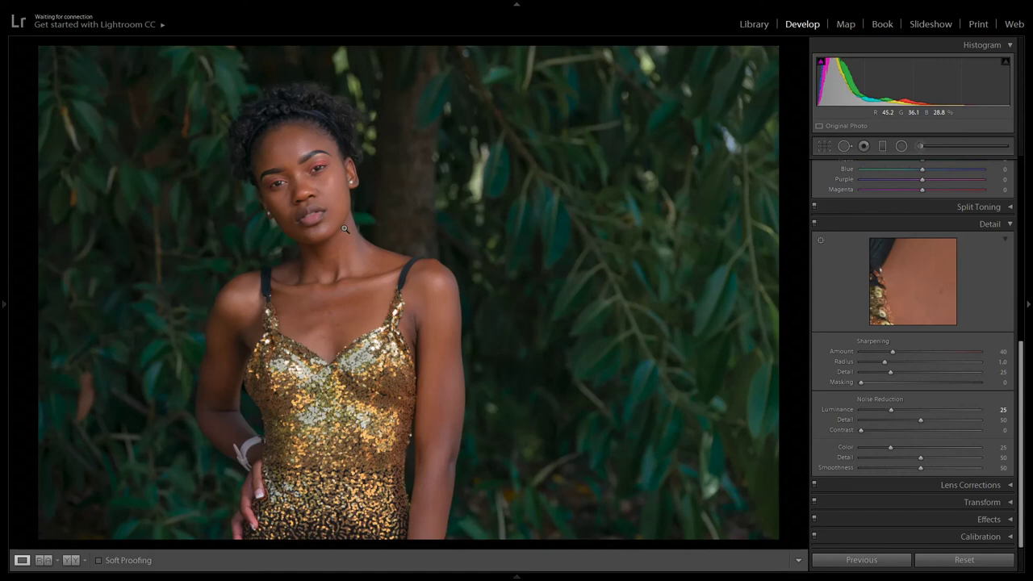
right_click(337, 229)
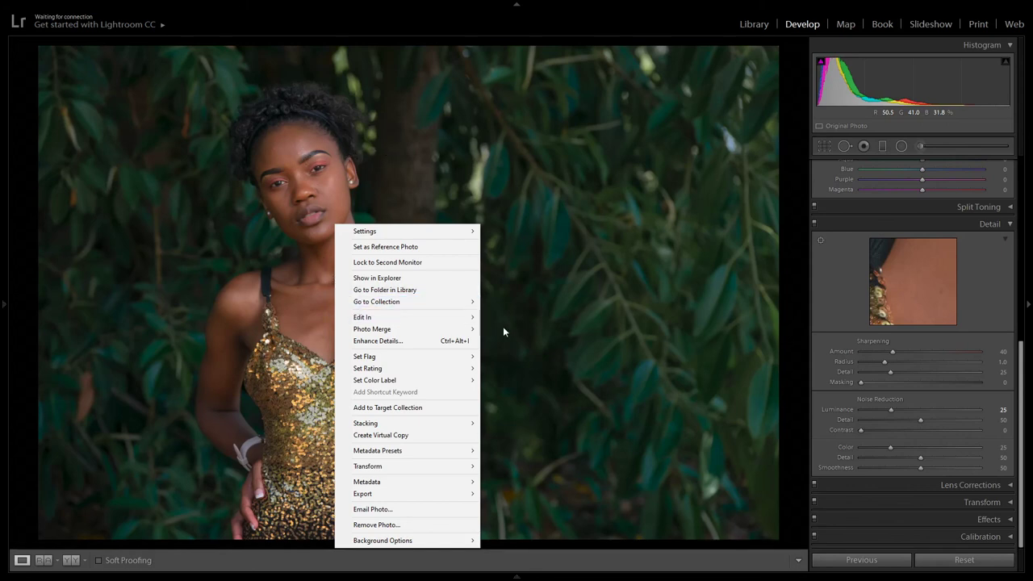
mouse_move(368, 318)
right_click(308, 326)
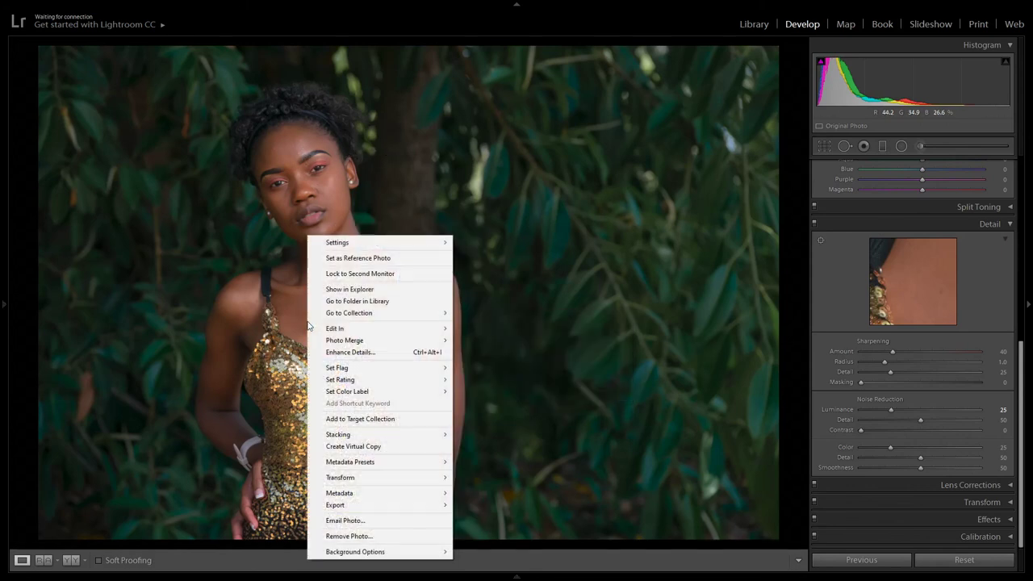
right_click(307, 326)
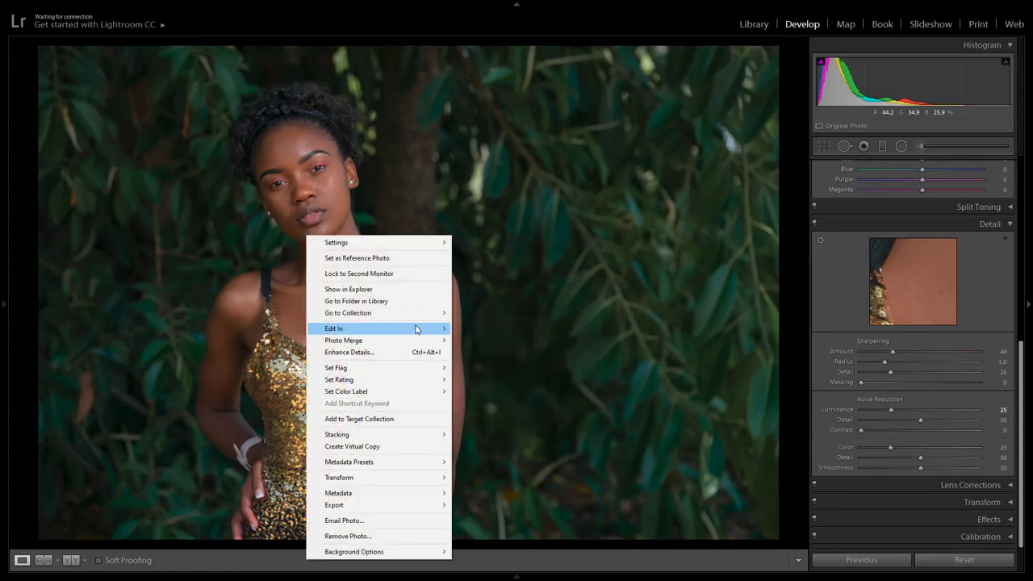
mouse_move(442, 327)
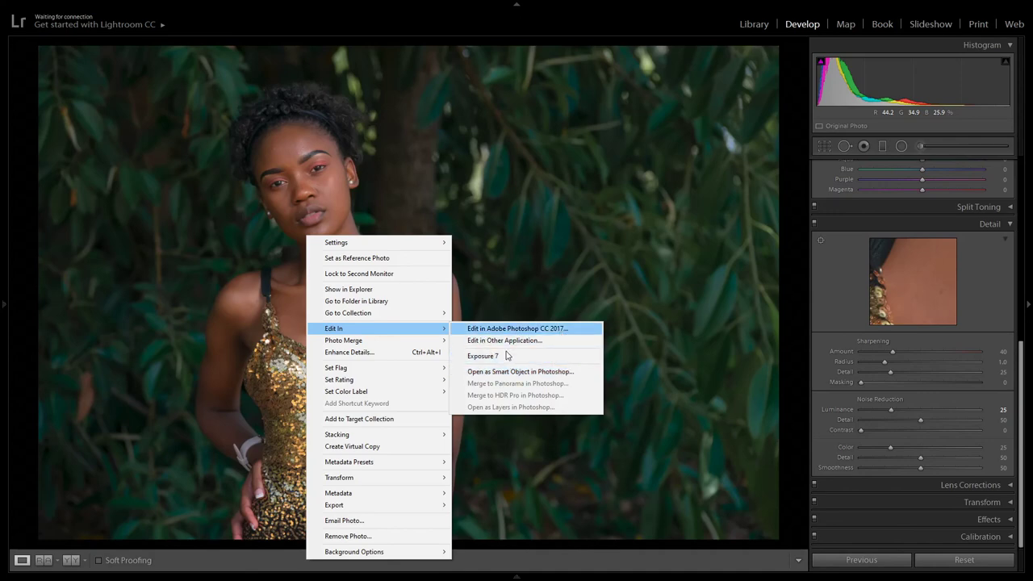
click(333, 90)
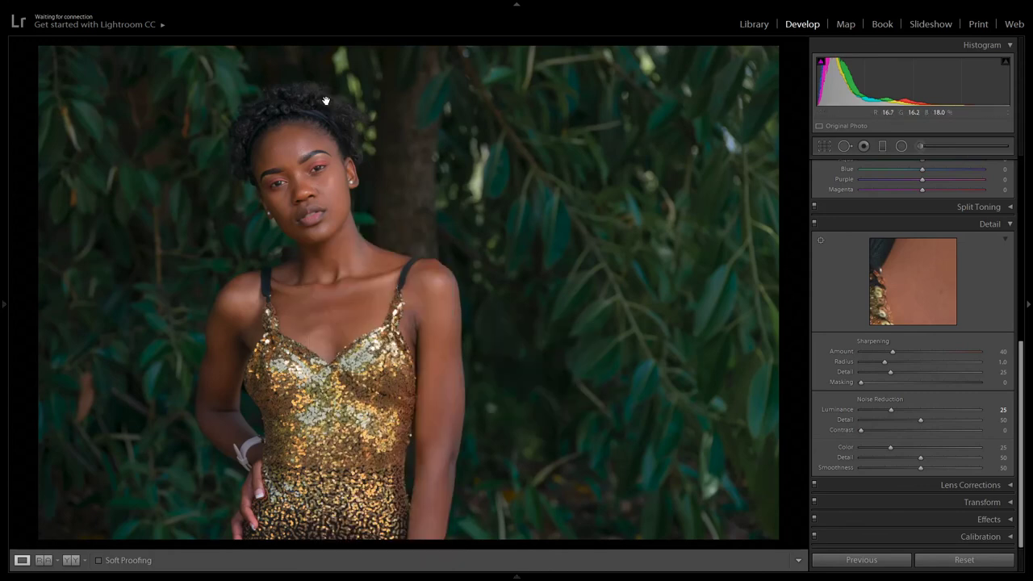
click(323, 131)
click(287, 224)
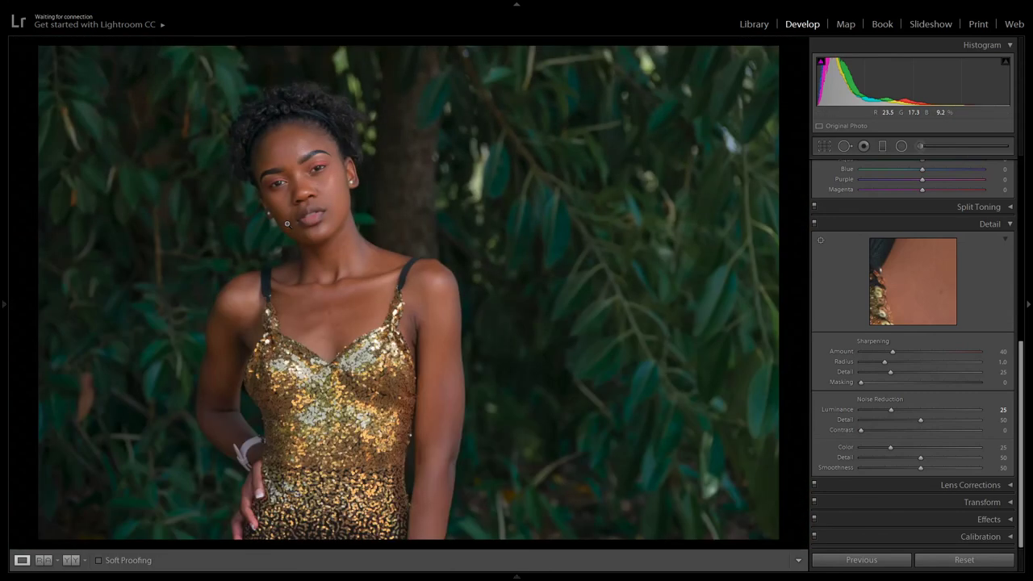